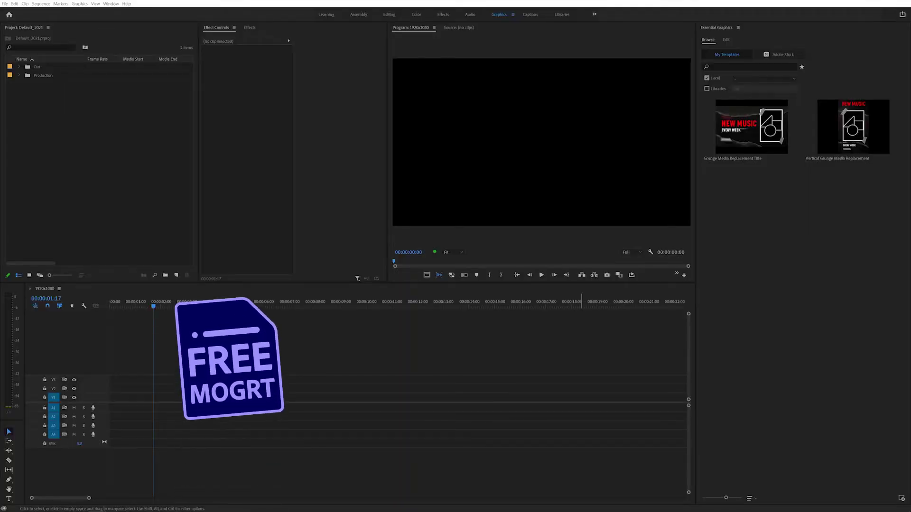
pyautogui.doubleClick(396, 179)
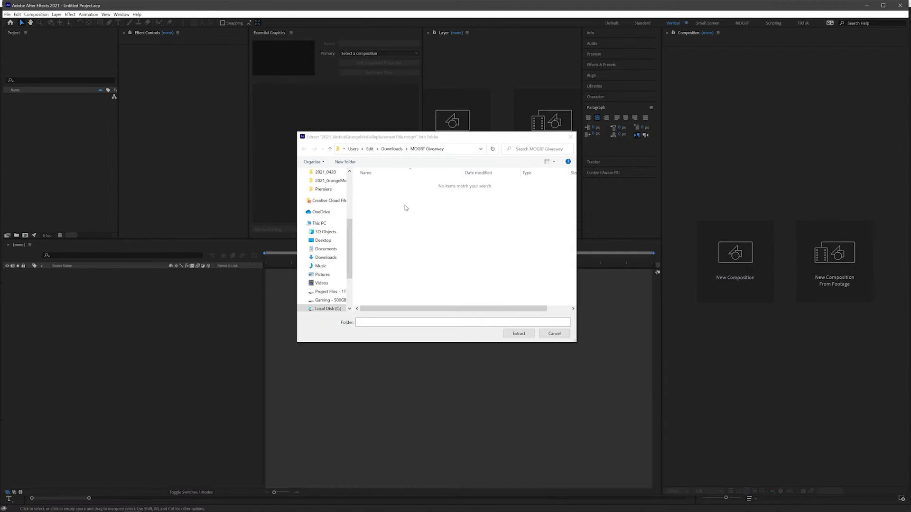
pyautogui.click(517, 334)
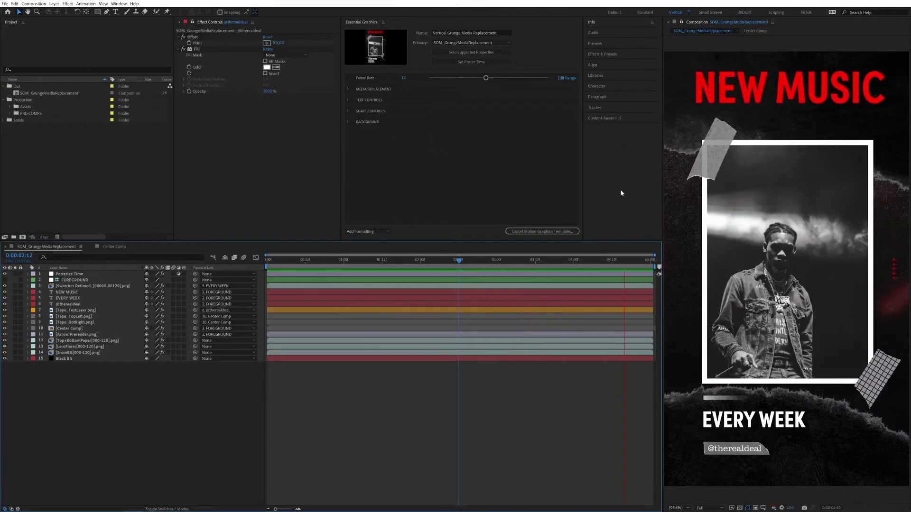
pyautogui.click(561, 306)
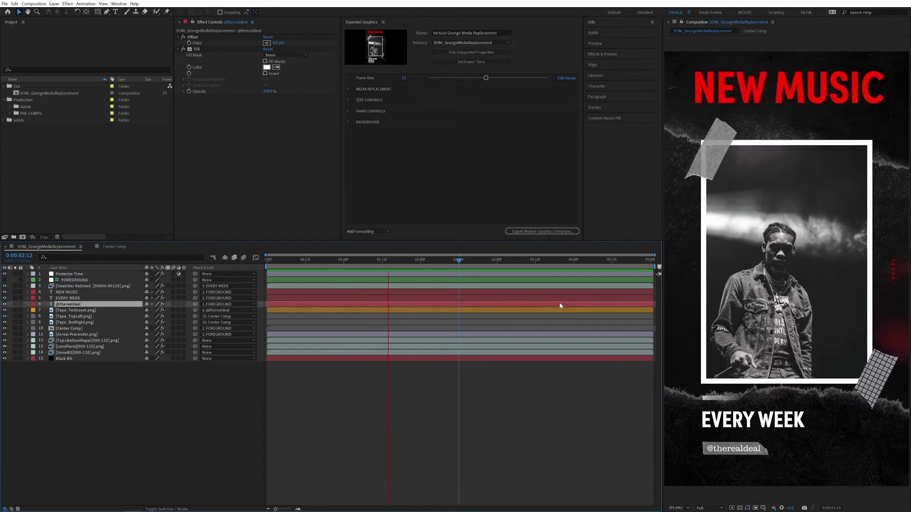
pyautogui.hotkey('ctrl', 'Down')
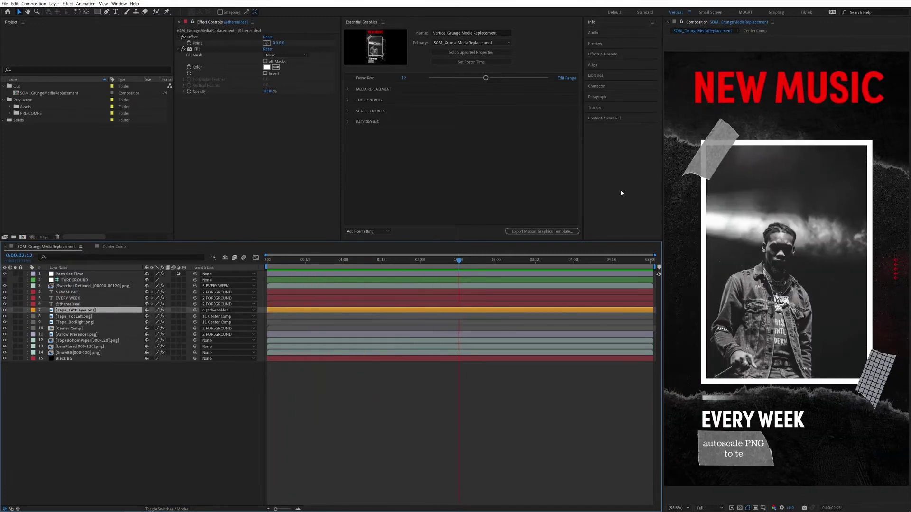
pyautogui.press('space')
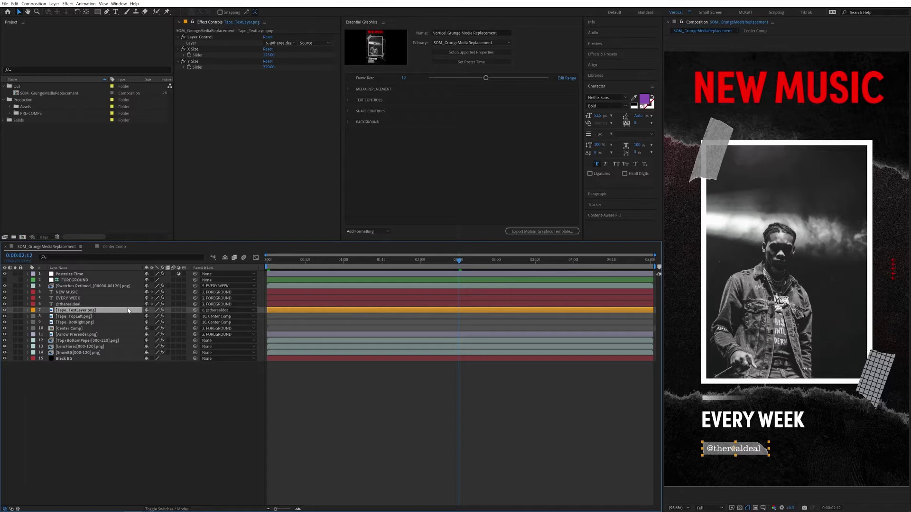
pyautogui.keyDown('ctrl'); pyautogui.click(107, 304); pyautogui.keyUp('ctrl')
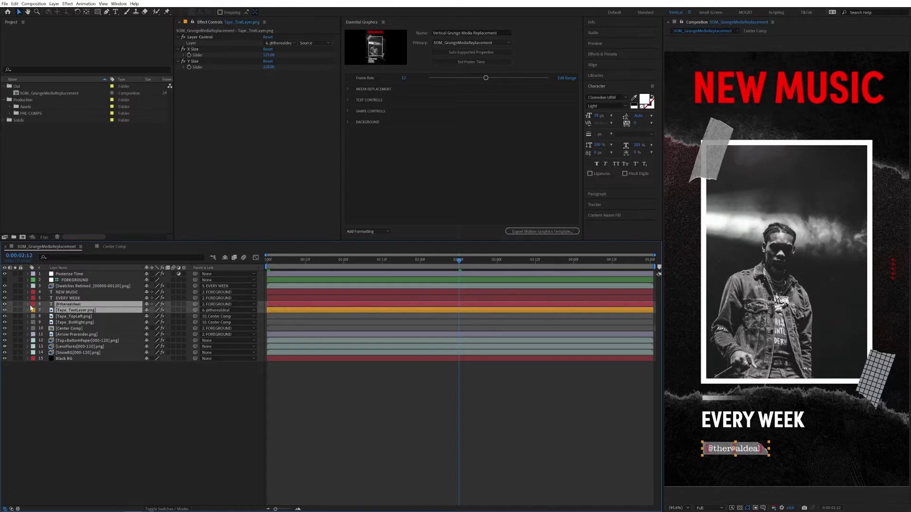
pyautogui.moveTo(15, 304); pyautogui.dragTo(15, 311)
pyautogui.click(111, 310)
pyautogui.press('e')
pyautogui.press('e')
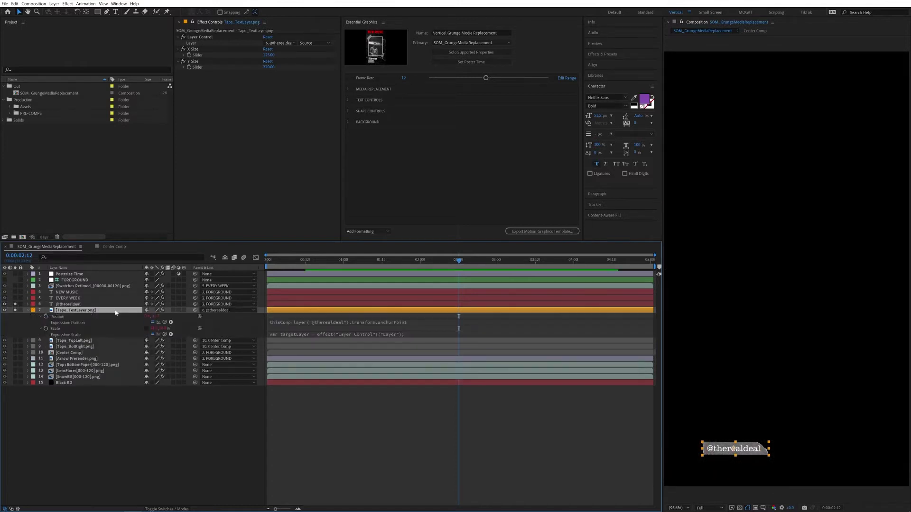
pyautogui.click(280, 334)
pyautogui.click(243, 355)
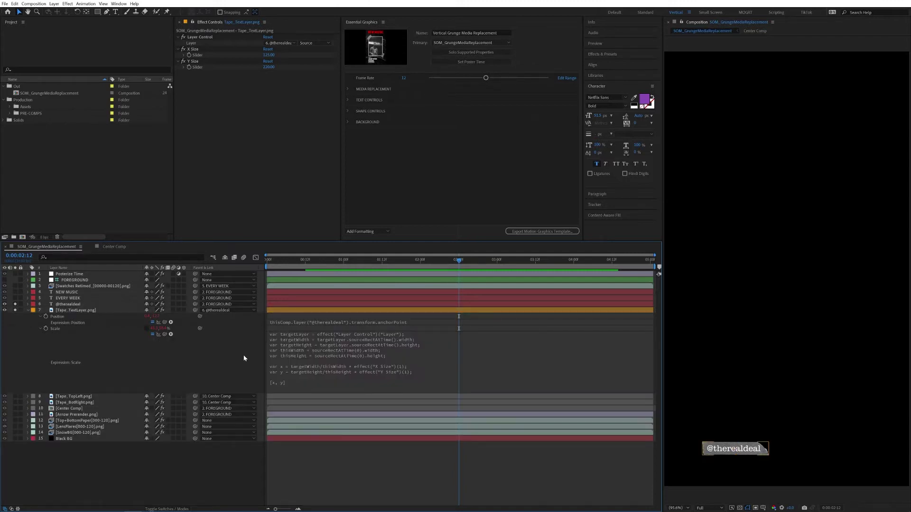
pyautogui.rightClick(126, 310)
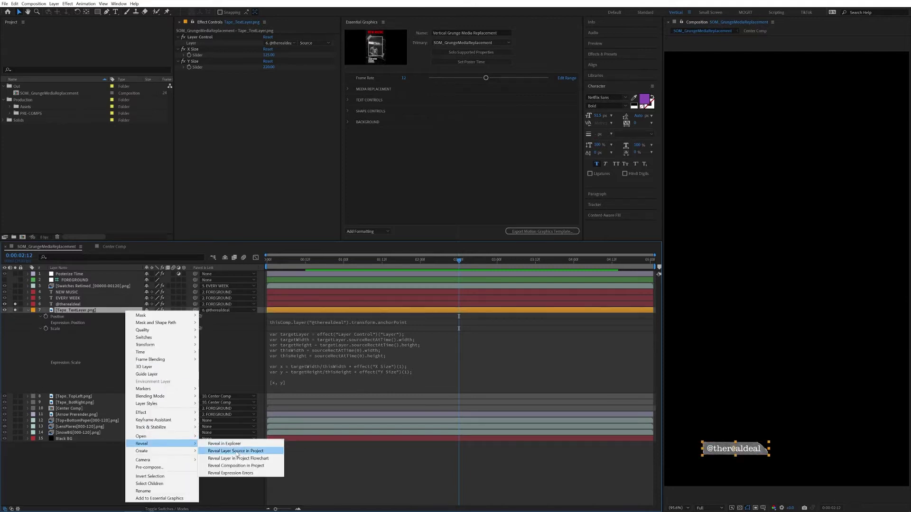
pyautogui.click(235, 449)
pyautogui.hotkey('ctrl', '/')
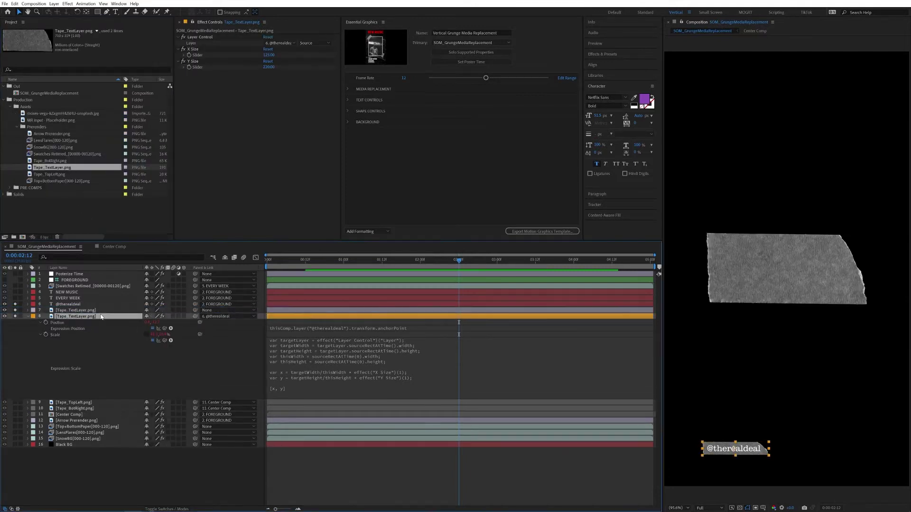
pyautogui.click(25, 316)
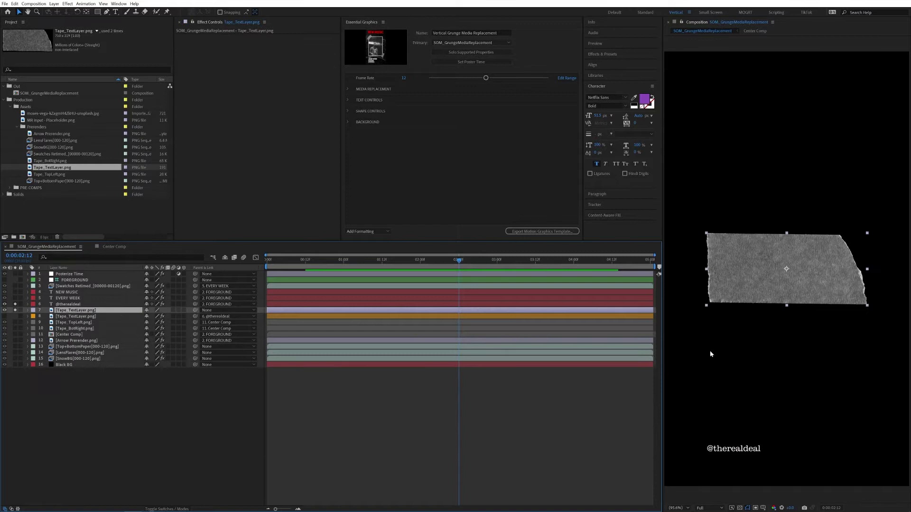
pyautogui.moveTo(790, 272); pyautogui.dragTo(752, 448)
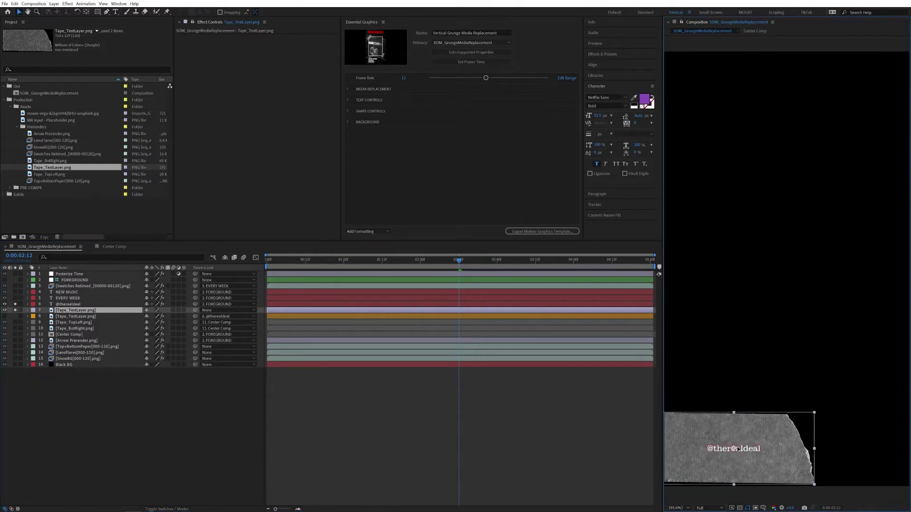
pyautogui.moveTo(813, 412); pyautogui.dragTo(768, 439)
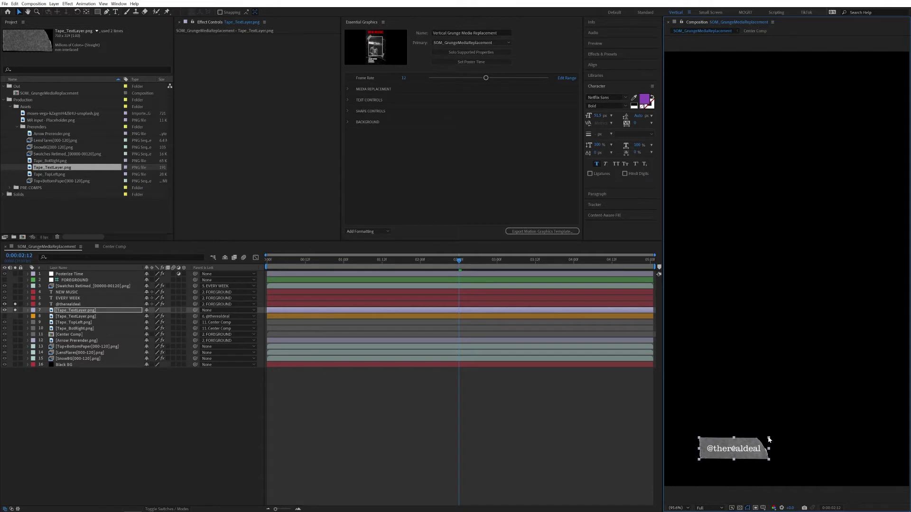
# Delete the old expression-driven tape, hide other layers as shy, and show both Scale values
pyautogui.click(464, 317)
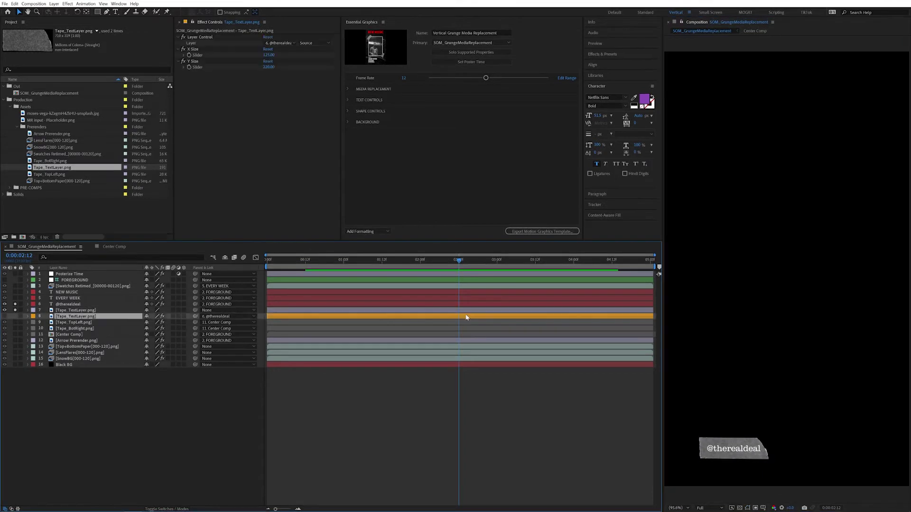
pyautogui.press('Delete')
pyautogui.hotkey('ctrl', 'a')
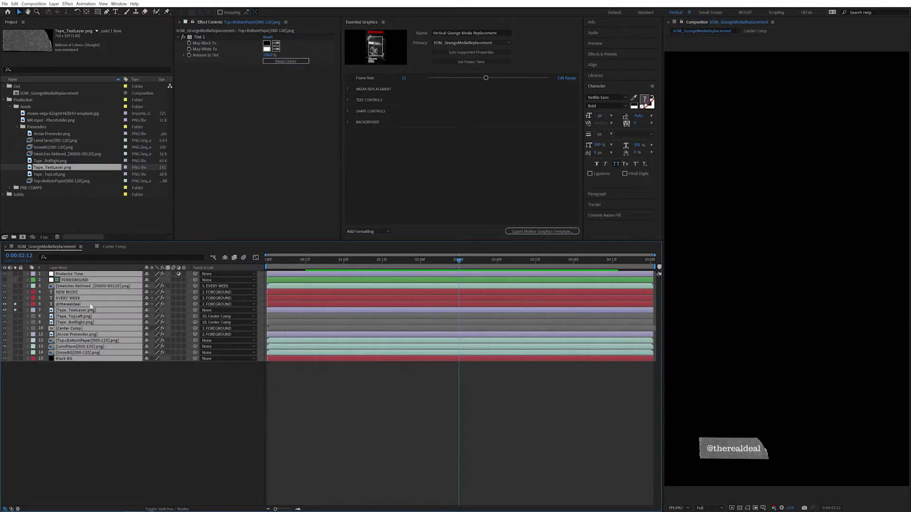
pyautogui.keyDown('ctrl'); pyautogui.click(91, 305); pyautogui.keyUp('ctrl')
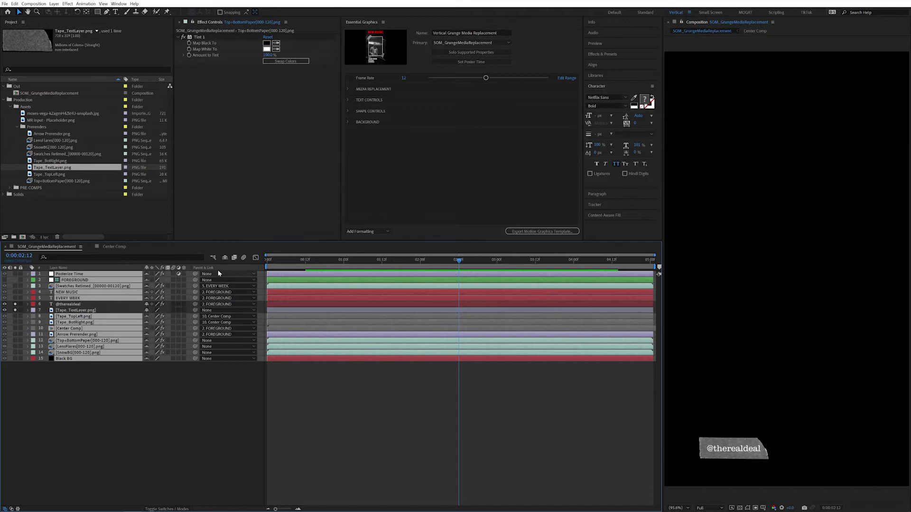
pyautogui.click(225, 259)
pyautogui.press('s')
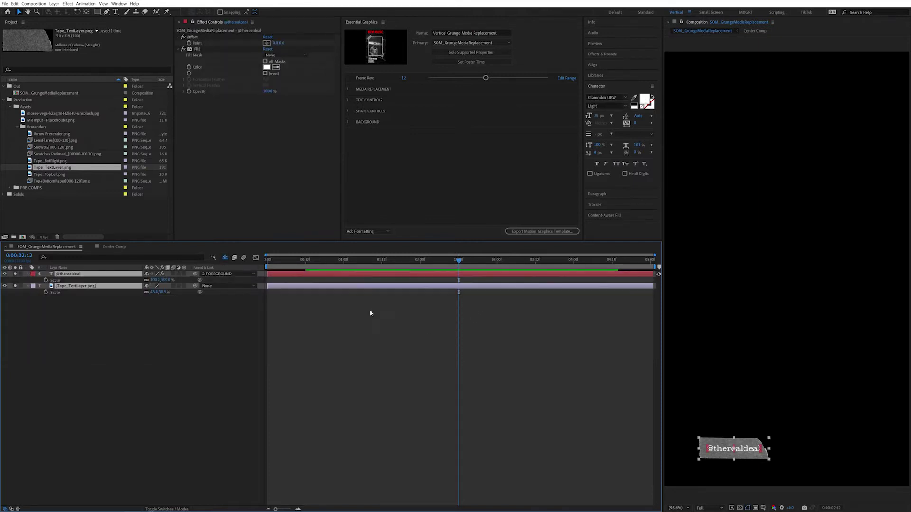
pyautogui.click(371, 312)
pyautogui.click(385, 286)
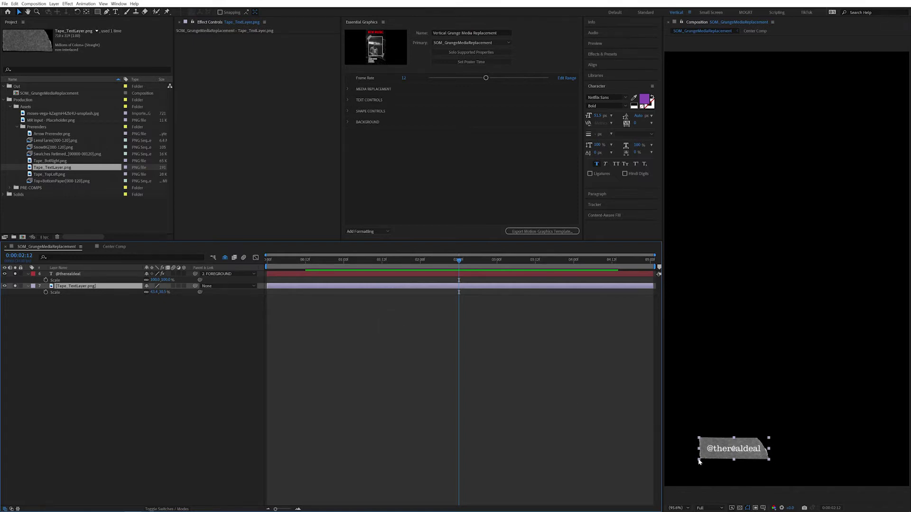
# Maximize the viewer and check the layer's size in pixels in the Transform Scale dialog
pyautogui.press('`')
pyautogui.scroll(2, 447, 288)
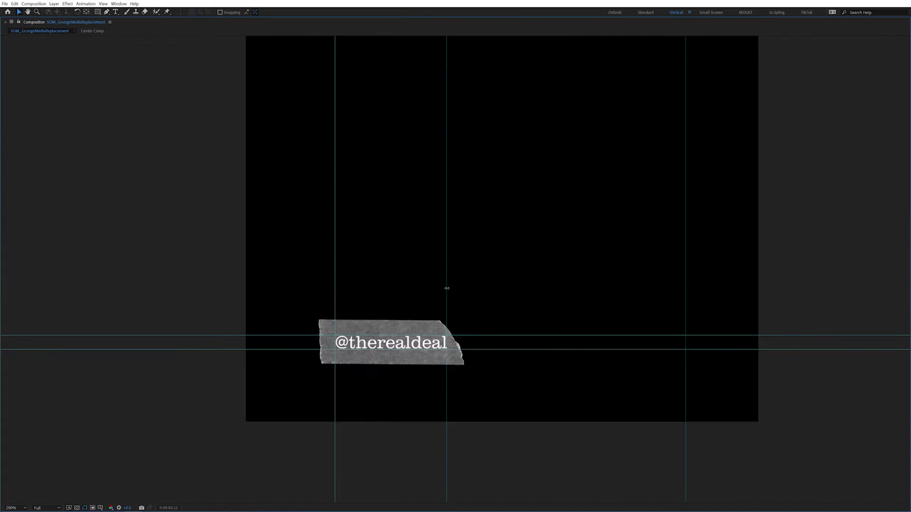
pyautogui.scroll(2, 438, 327)
pyautogui.moveTo(437, 328); pyautogui.dragTo(423, 275)
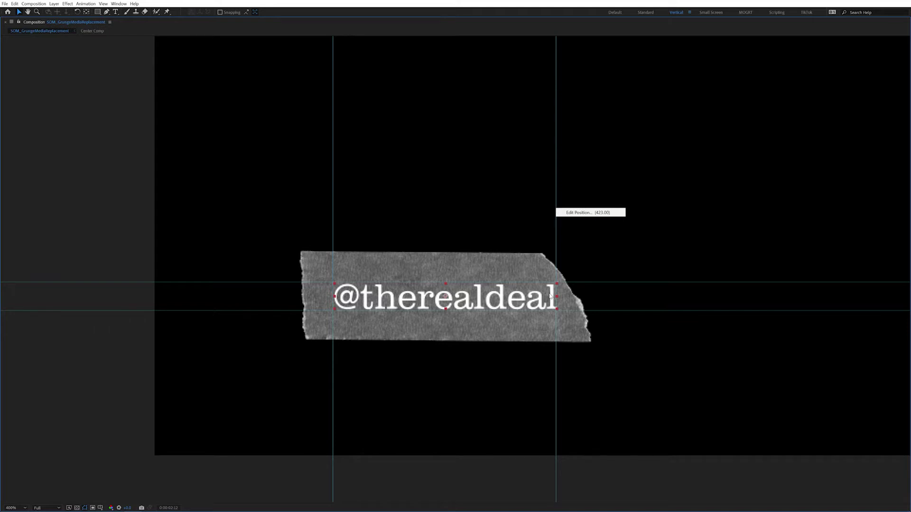
pyautogui.rightClick(459, 305)
pyautogui.moveTo(481, 337)
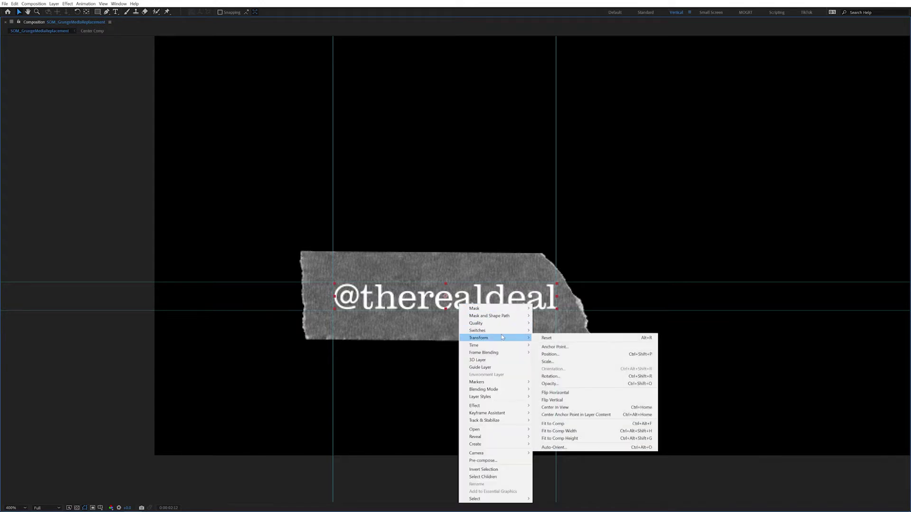
pyautogui.click(554, 361)
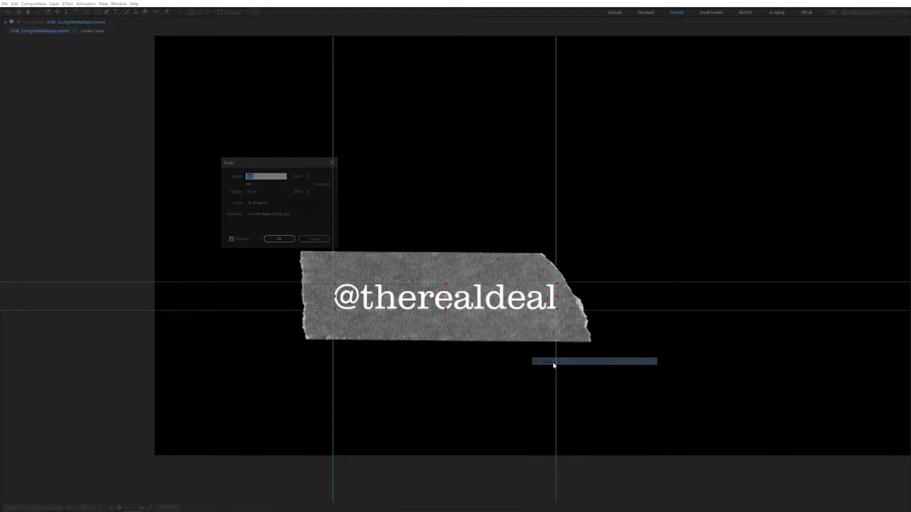
pyautogui.click(317, 204)
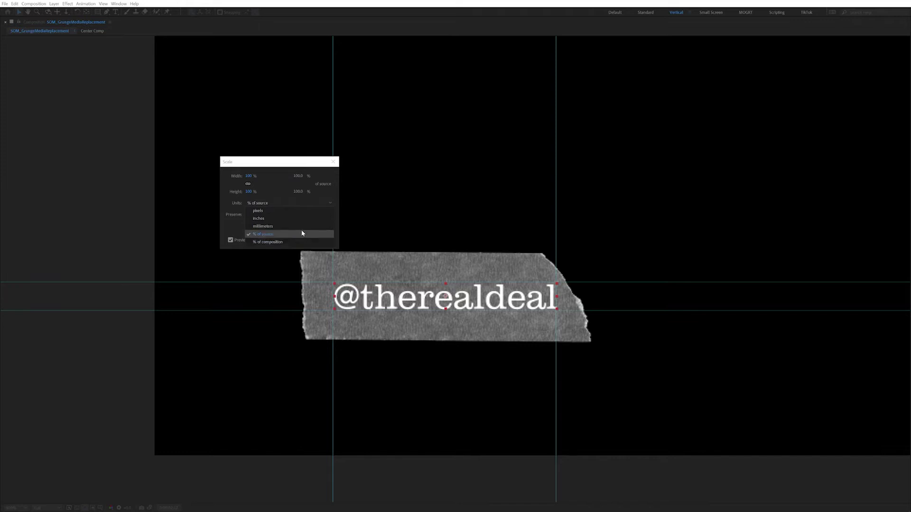
pyautogui.click(308, 212)
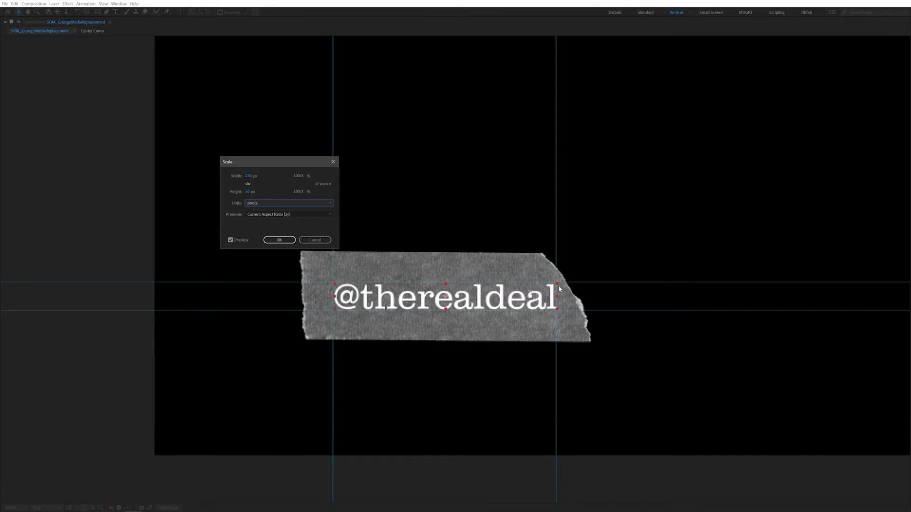
pyautogui.press('Return')
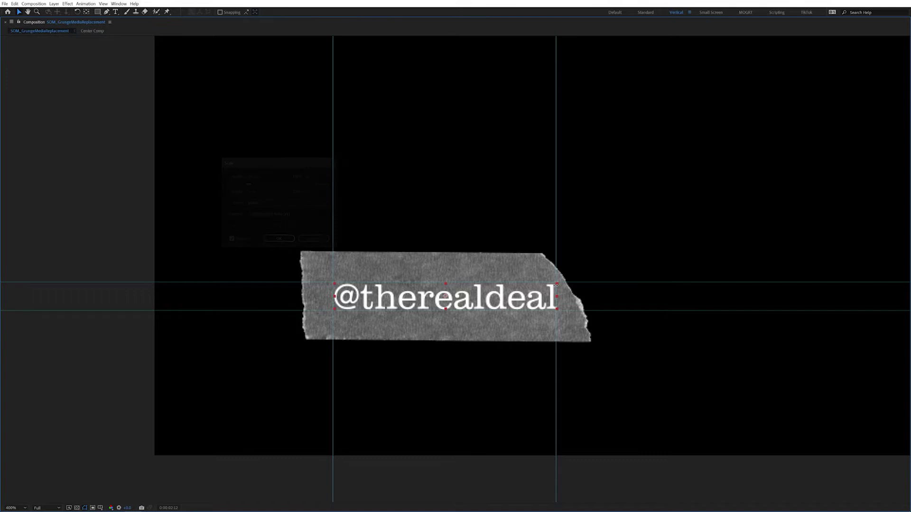
# Open the tape layer's Transform Scale dialog to see its pixel dimensions
pyautogui.click(510, 261)
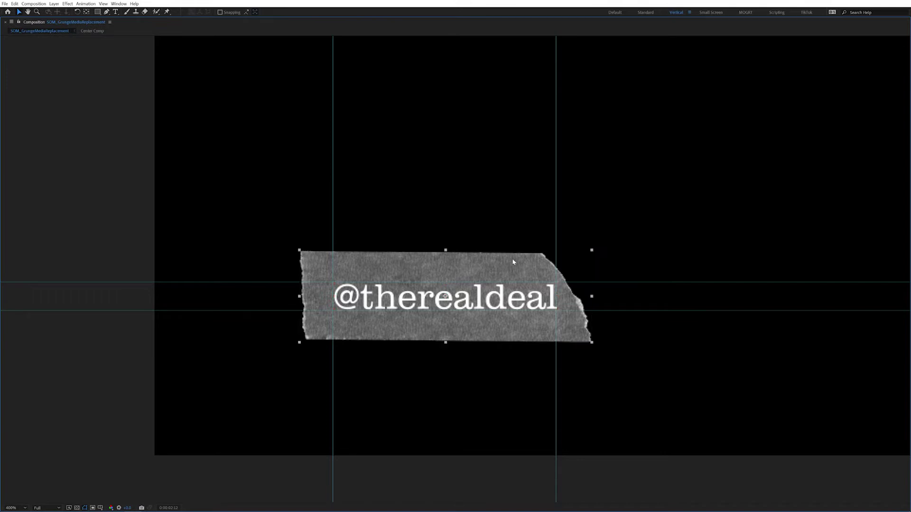
pyautogui.rightClick(513, 262)
pyautogui.moveTo(541, 293)
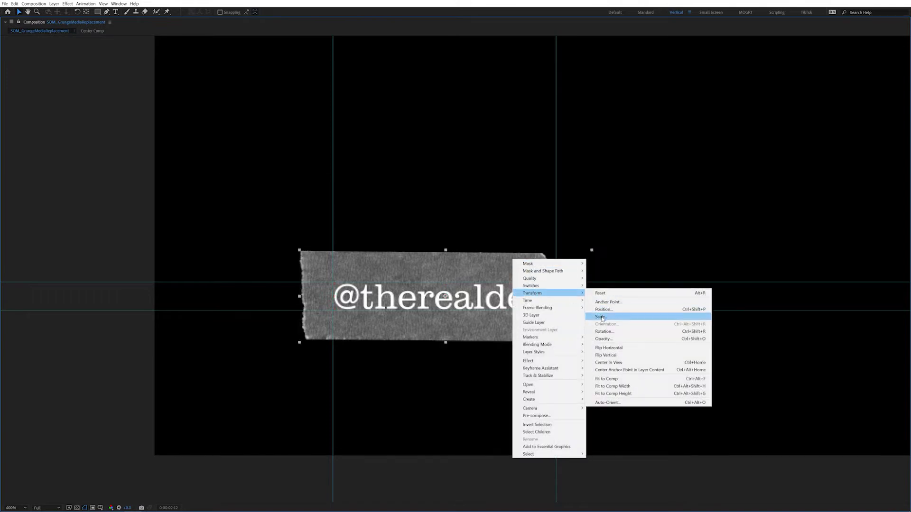
pyautogui.click(601, 317)
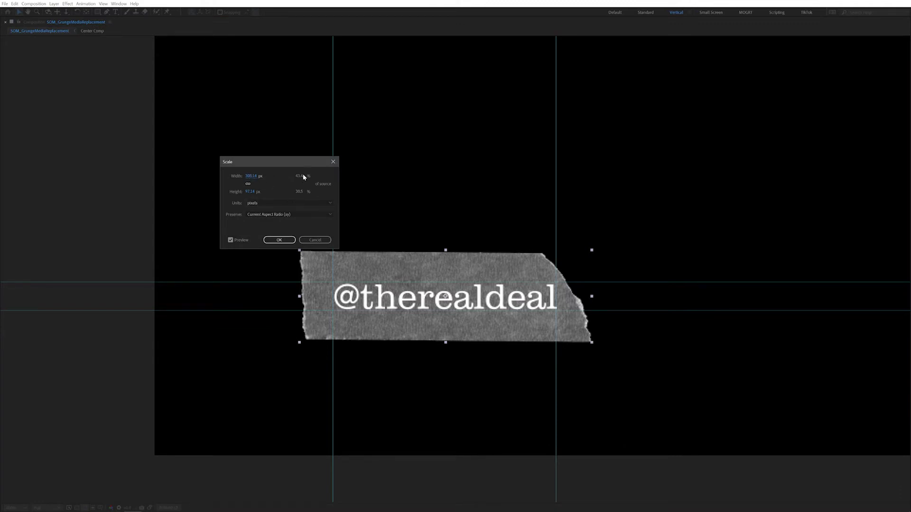
pyautogui.press('Return')
pyautogui.press('`')
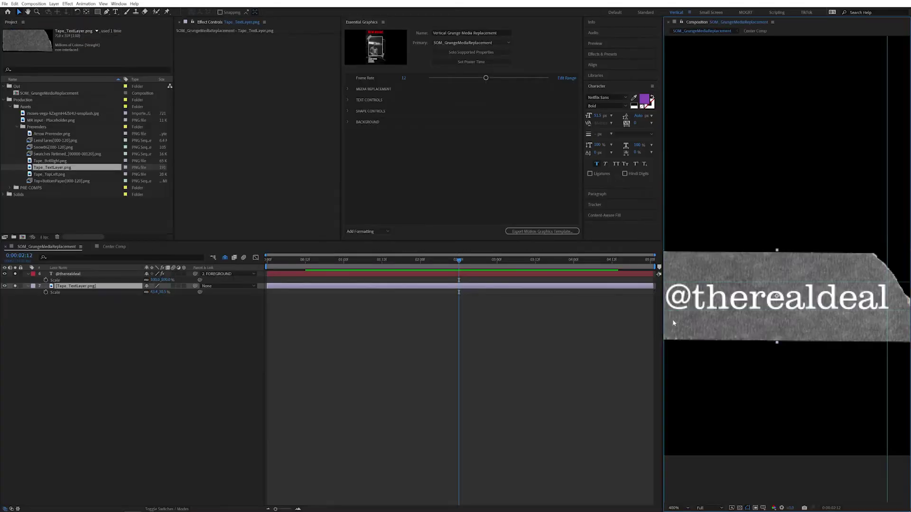
pyautogui.scroll(-3, 731, 377)
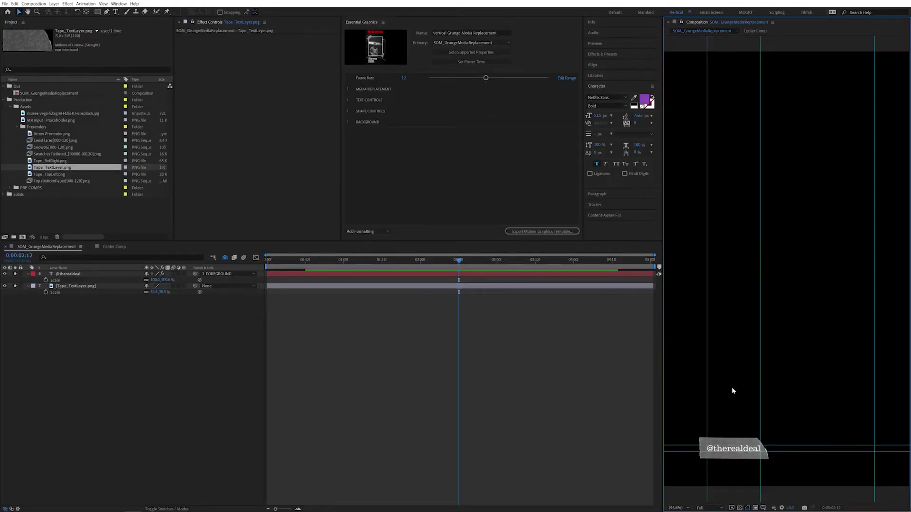
pyautogui.keyDown('alt'); pyautogui.click(45, 293); pyautogui.keyUp('alt')
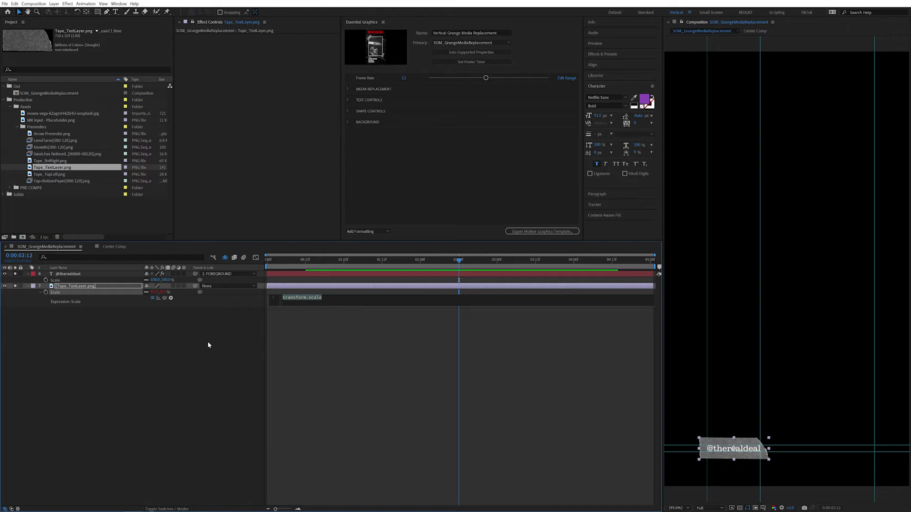
pyautogui.write('va')
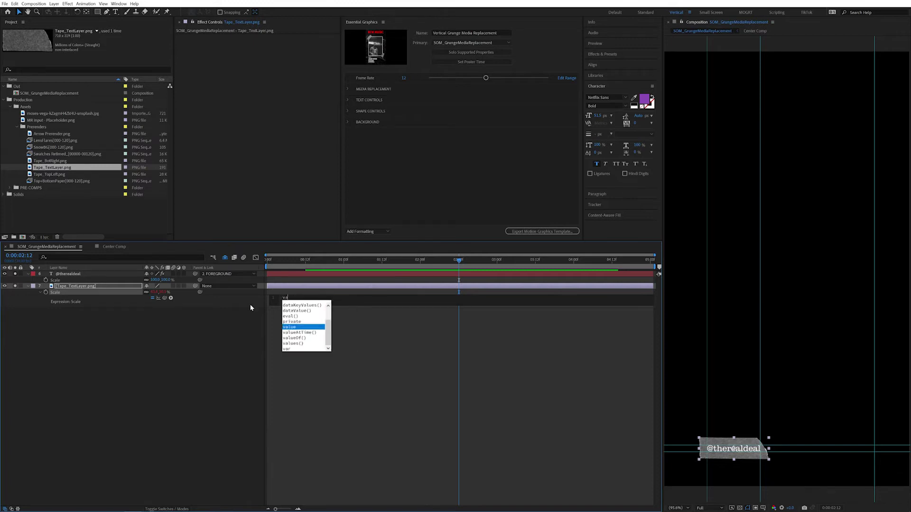
pyautogui.write('r targetLayer =')
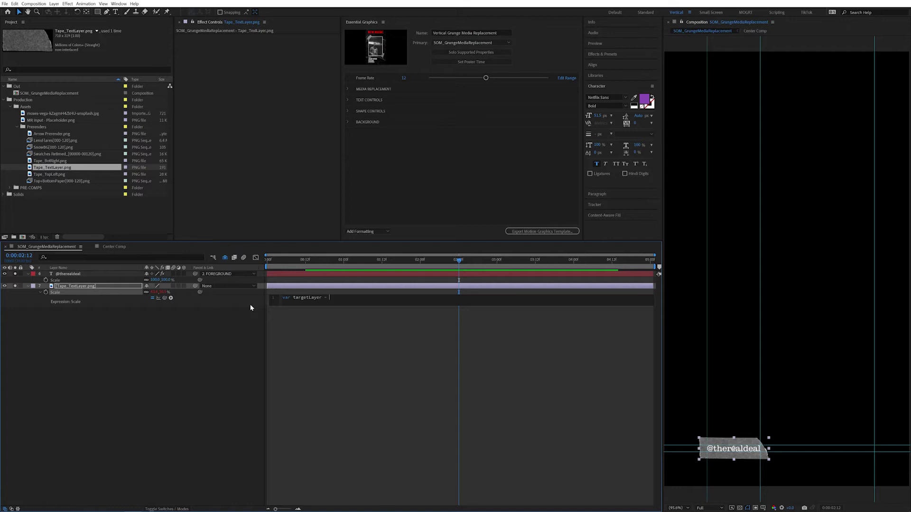
pyautogui.moveTo(164, 298); pyautogui.dragTo(111, 274)
# Define targetWidth and targetHeight from sourceRectAtTime() and return [targetWidth, targetHeight]
pyautogui.press('Return')
pyautogui.write('var targetWidth = t')
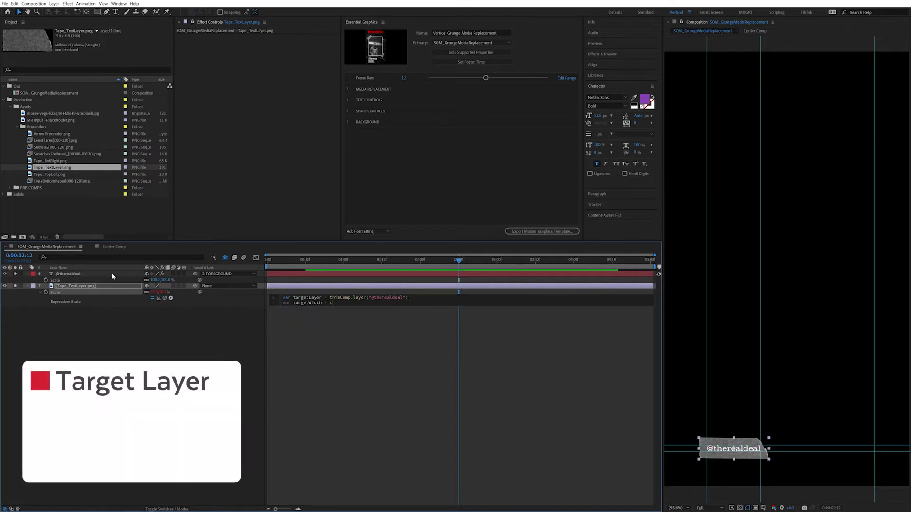
pyautogui.write('argetLayer.sourceRect')
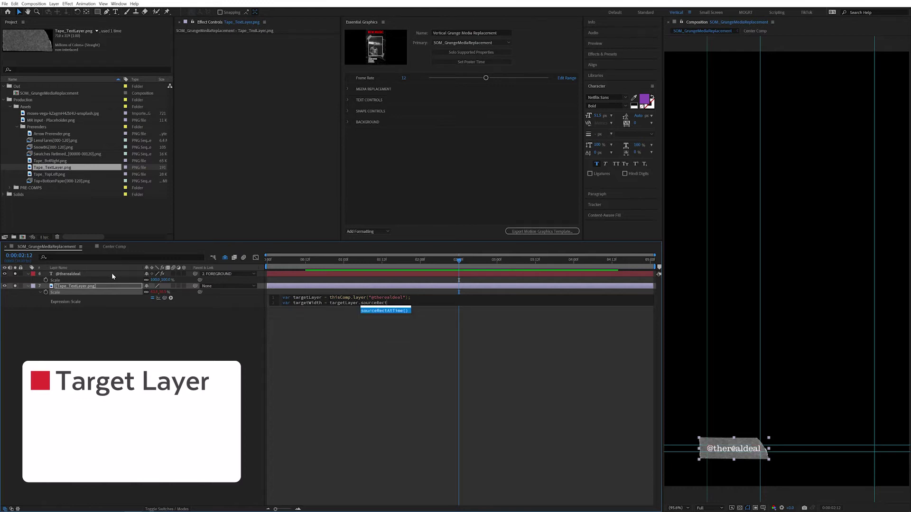
pyautogui.press('Return')
pyautogui.write('.width;')
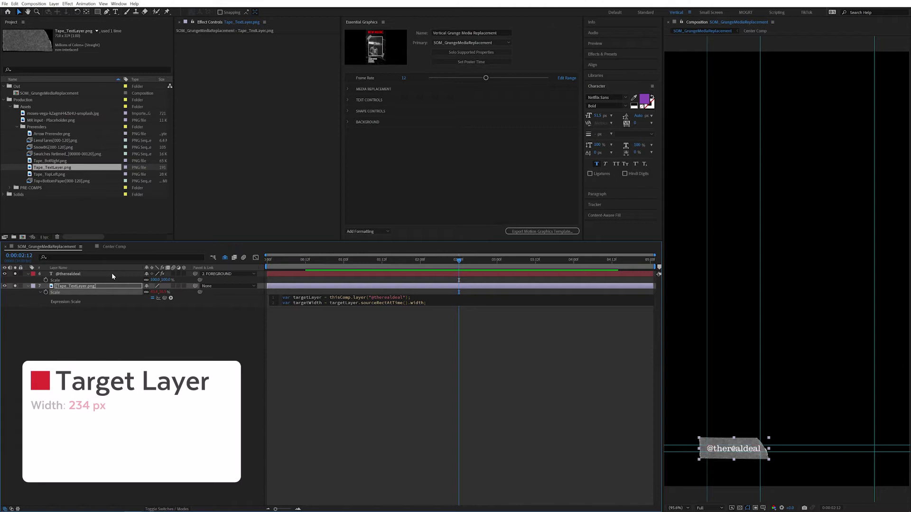
pyautogui.press('Return')
pyautogui.write('var targetHeight = ')
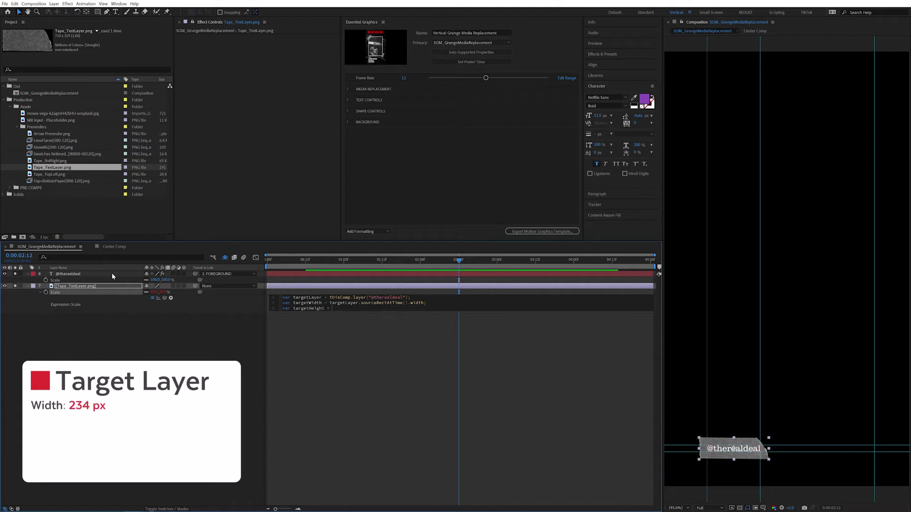
pyautogui.write('targetLayer.source')
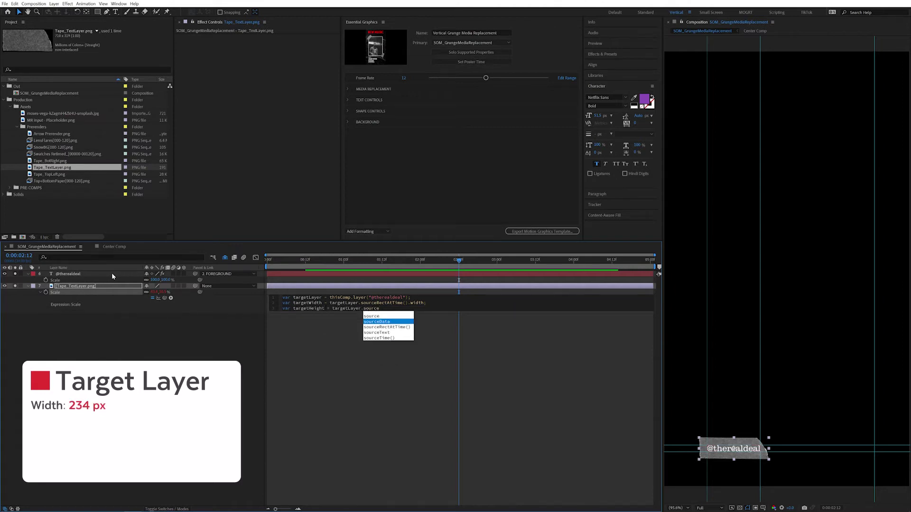
pyautogui.press('Return')
pyautogui.write('.height;')
pyautogui.press('Return')
pyautogui.press('Return')
pyautogui.write('[target')
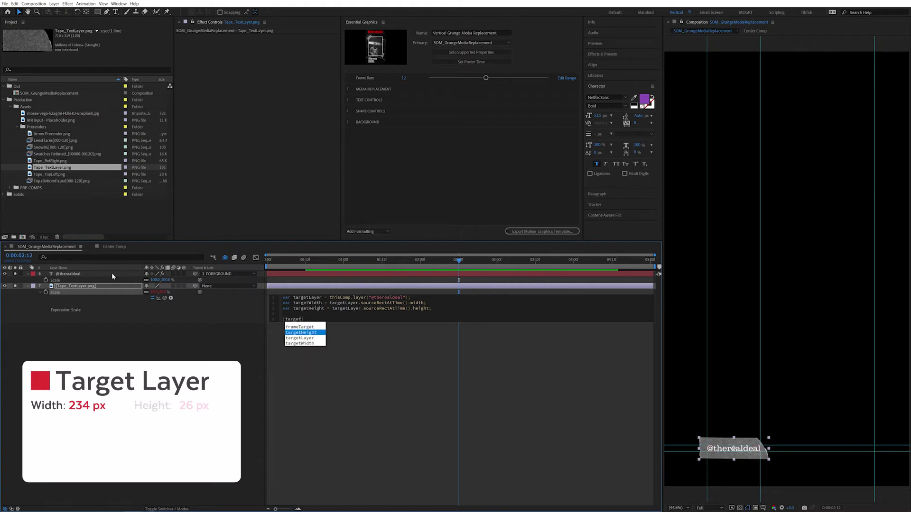
pyautogui.press('Down')
pyautogui.press('Down')
pyautogui.press('Return')
pyautogui.write(', tar')
pyautogui.press('Return')
pyautogui.write(']')
pyautogui.press('KP_Enter')
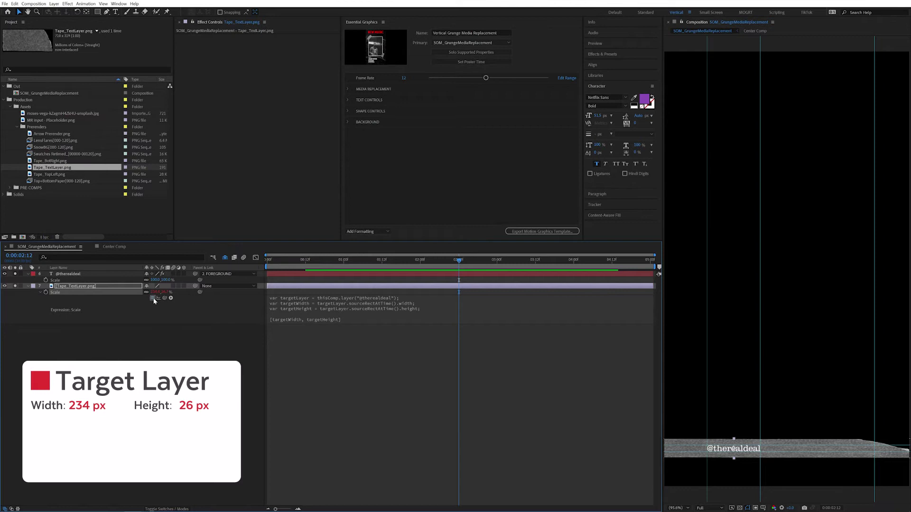
# Toggle the tape's Scale expression off and back on, then reopen it for editing
pyautogui.click(154, 299)
pyautogui.click(132, 299)
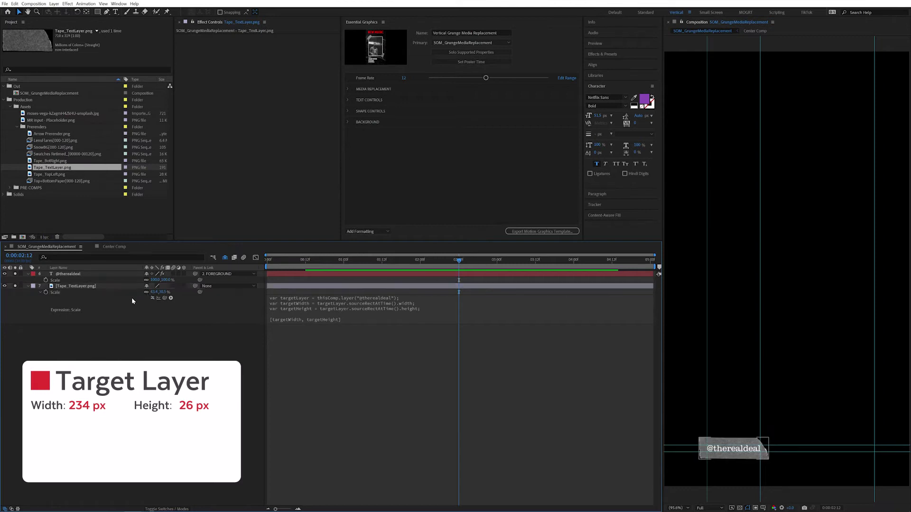
pyautogui.click(152, 299)
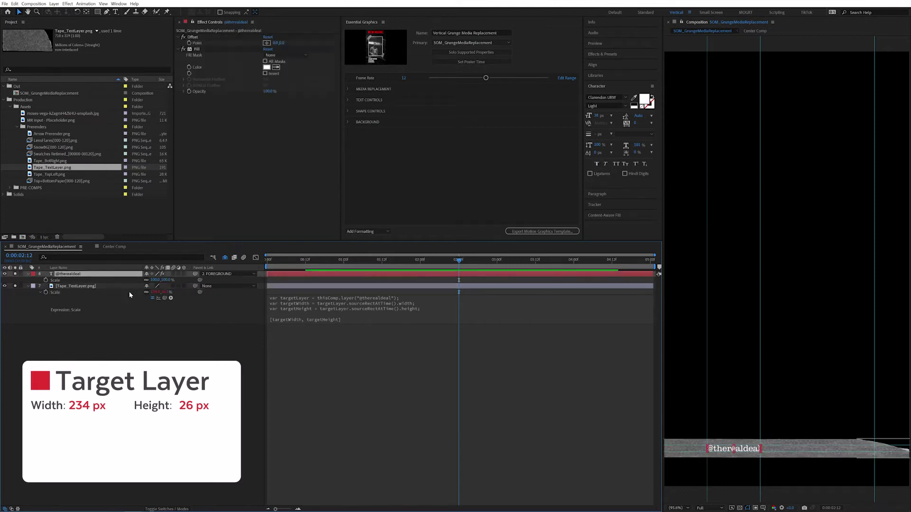
pyautogui.click(131, 293)
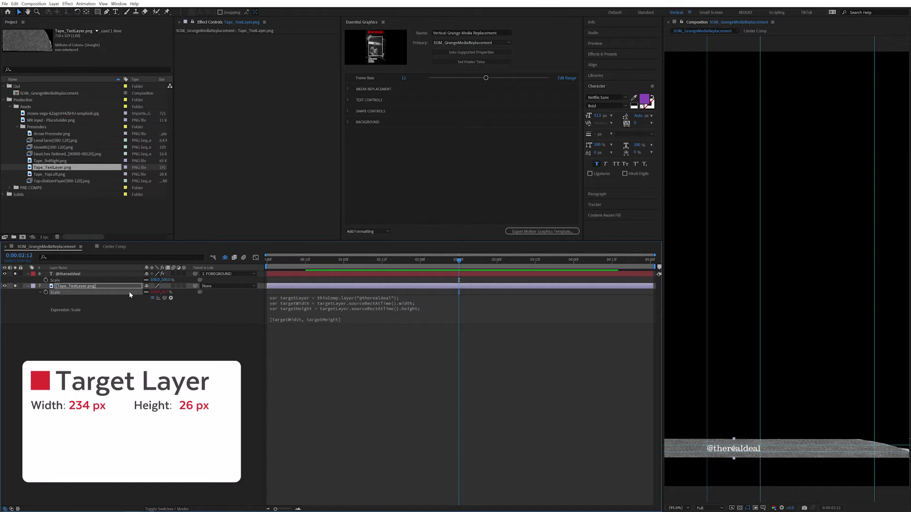
pyautogui.click(128, 275)
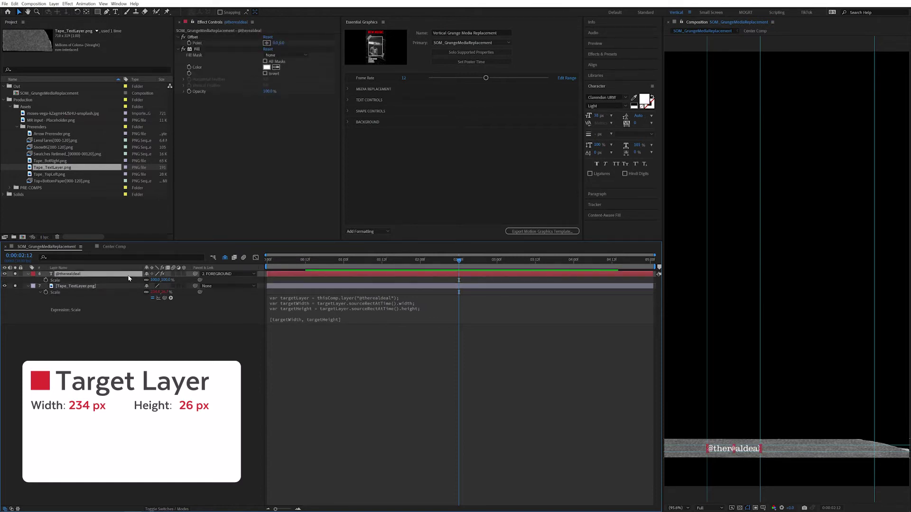
pyautogui.click(285, 314)
pyautogui.write('var thi')
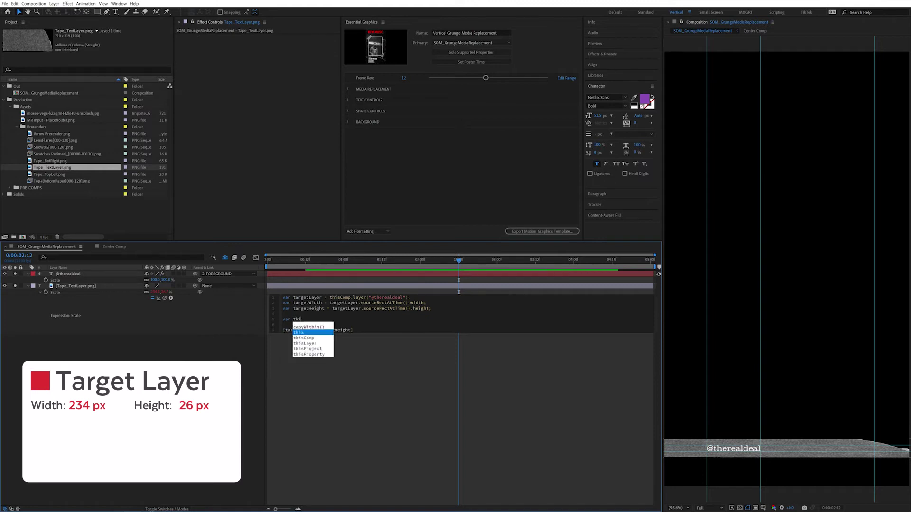
pyautogui.write('sWidth = thisLa')
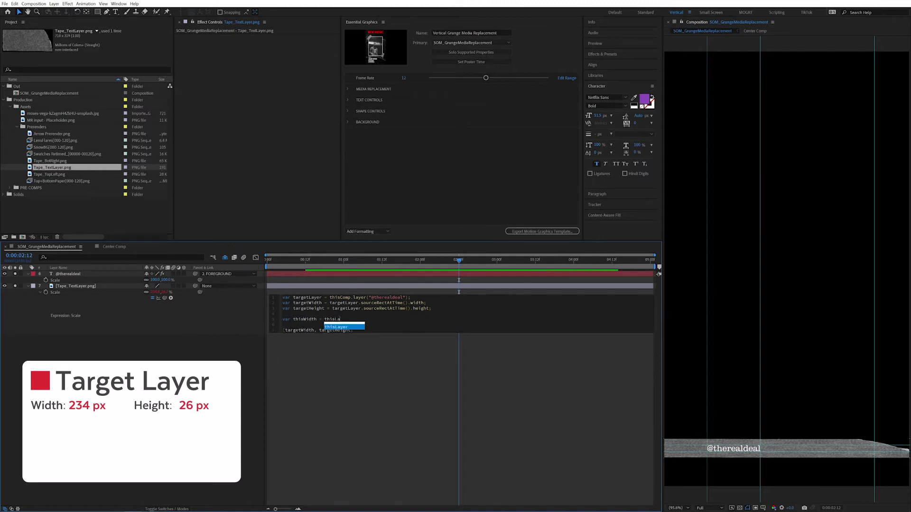
pyautogui.write('yer.width;')
# Add thisWidth and thisHeight from thisLayer and return [thisWidth, thisHeight]
pyautogui.press('Return')
pyautogui.write('var thisHe')
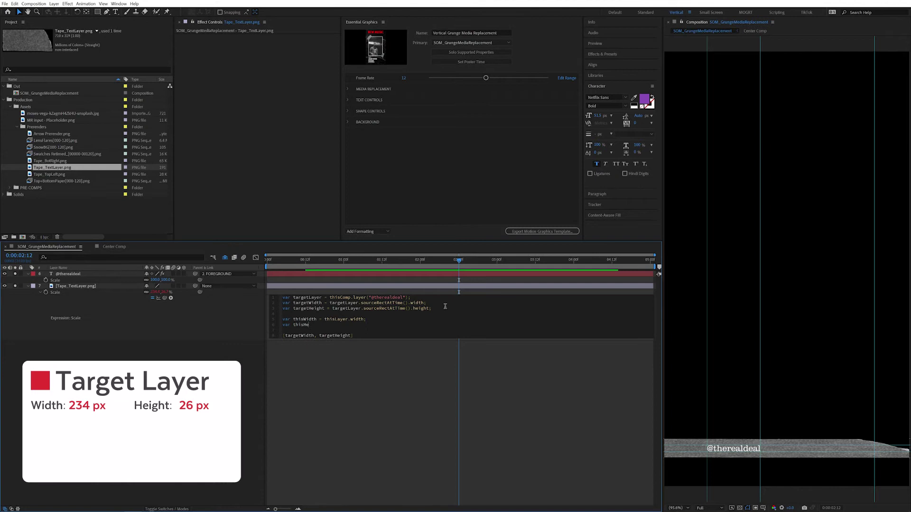
pyautogui.write('ight = thisLayer.height')
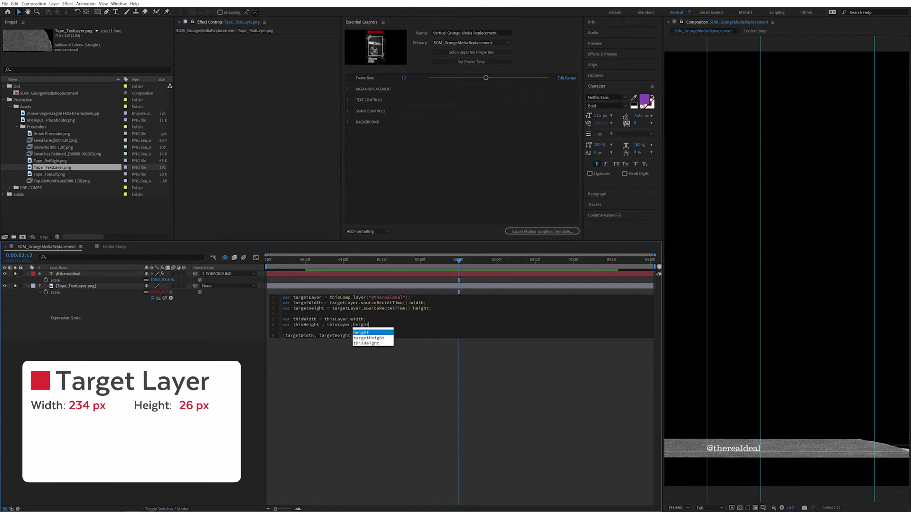
pyautogui.write(';  [thisWidth, thisHeight')
pyautogui.click(291, 349)
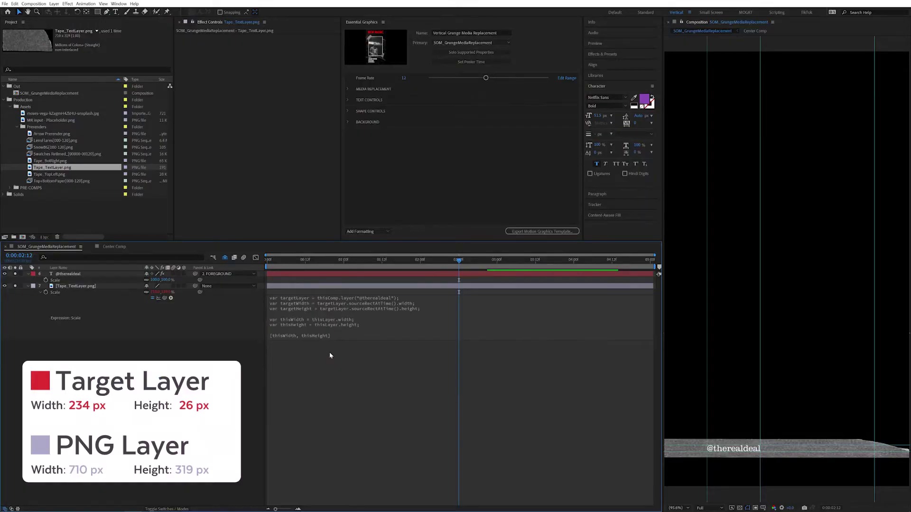
pyautogui.click(330, 352)
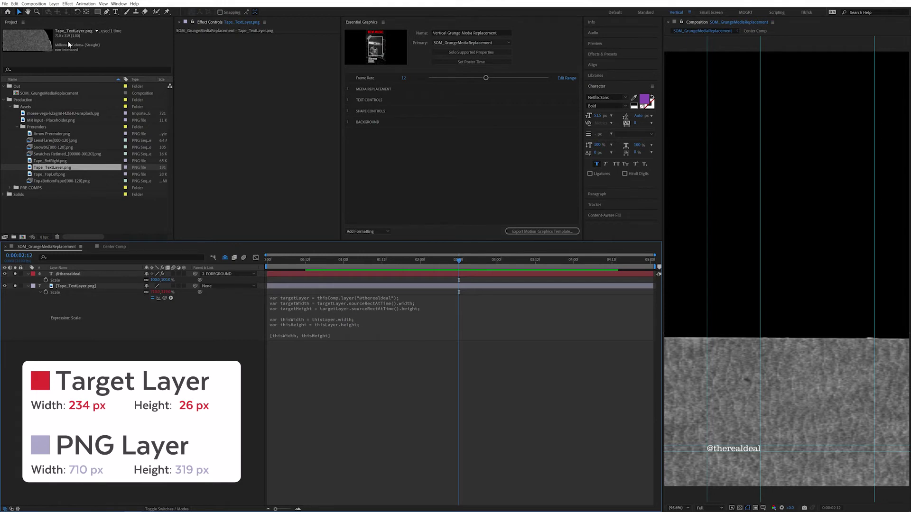
# Annotate the width and height lines with pixel values 234, 26, 710 and 319
pyautogui.click(371, 325)
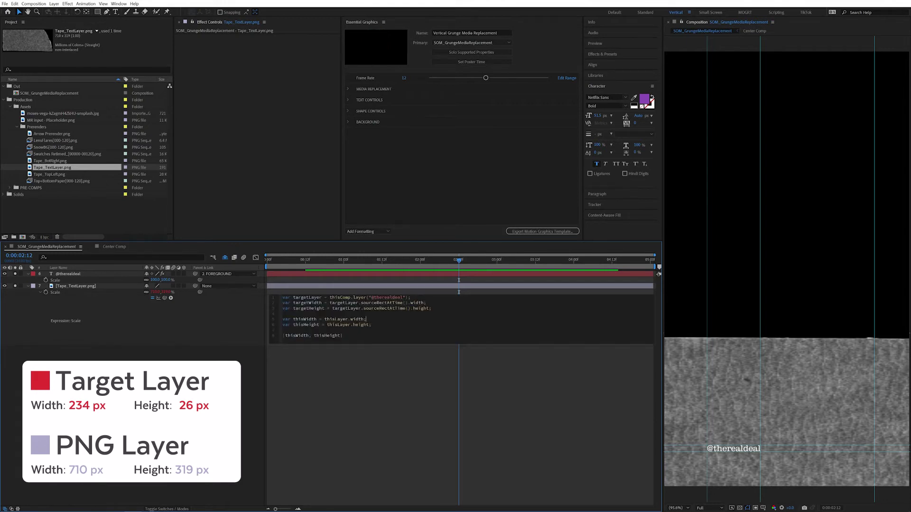
pyautogui.write('/710')
# Replace the return line with x = targetWidth/thisWidth, y = targetHeight/thisHeight, returning [x,y]
pyautogui.moveTo(342, 335); pyautogui.dragTo(271, 340)
pyautogui.press('BackSpace')
pyautogui.write('x =')
pyautogui.write(' targetWidth')
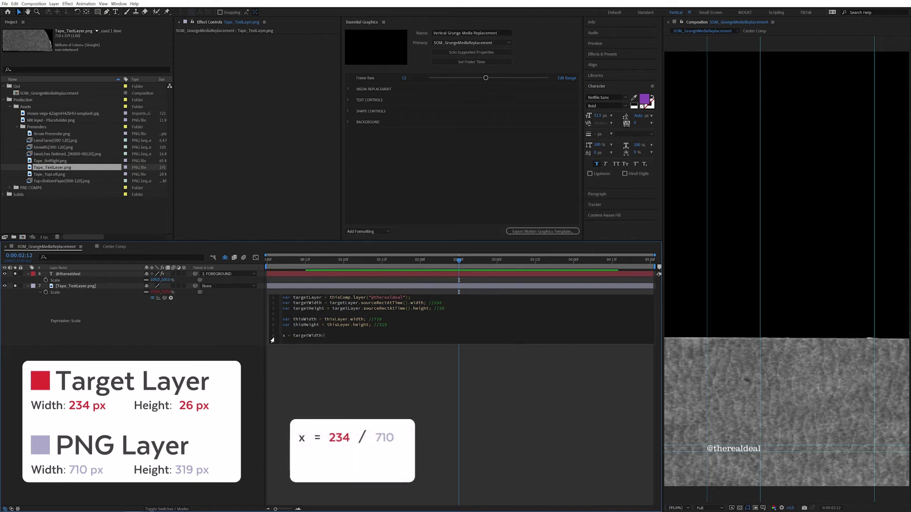
pyautogui.write('/thisWidth;')
pyautogui.press('Return')
pyautogui.write('y = target')
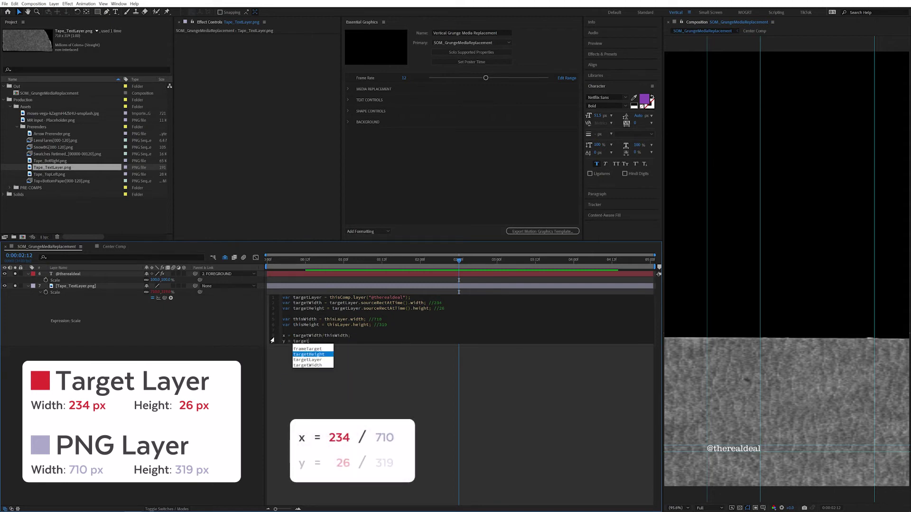
pyautogui.write('Height/thisHeight;')
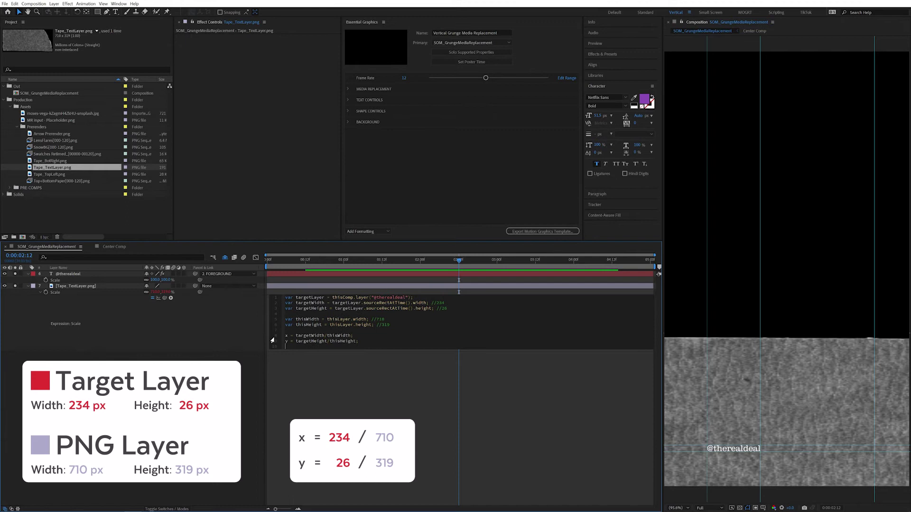
pyautogui.press('Return')
pyautogui.press('Return')
pyautogui.write('[x,y]')
pyautogui.click(224, 327)
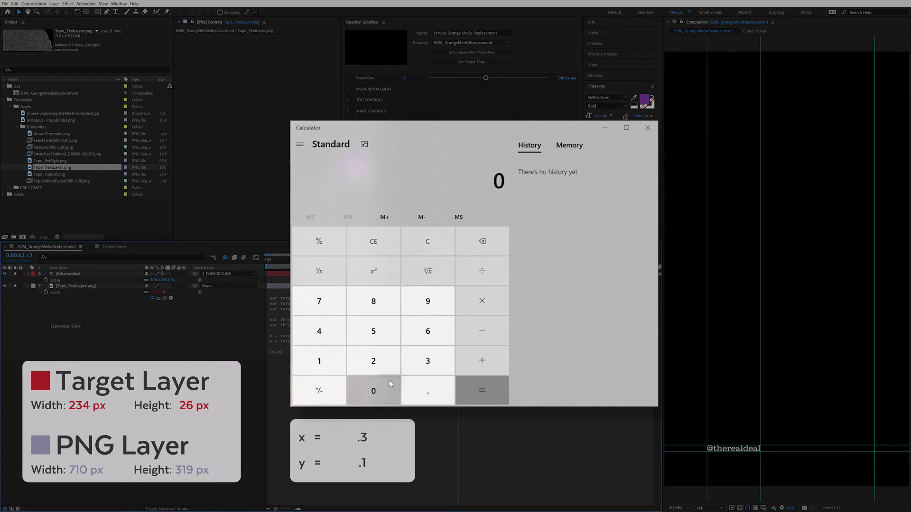
# Calculate 234 ÷ 710 (≈ 0.3295)
pyautogui.click(373, 361)
pyautogui.click(428, 361)
pyautogui.click(319, 331)
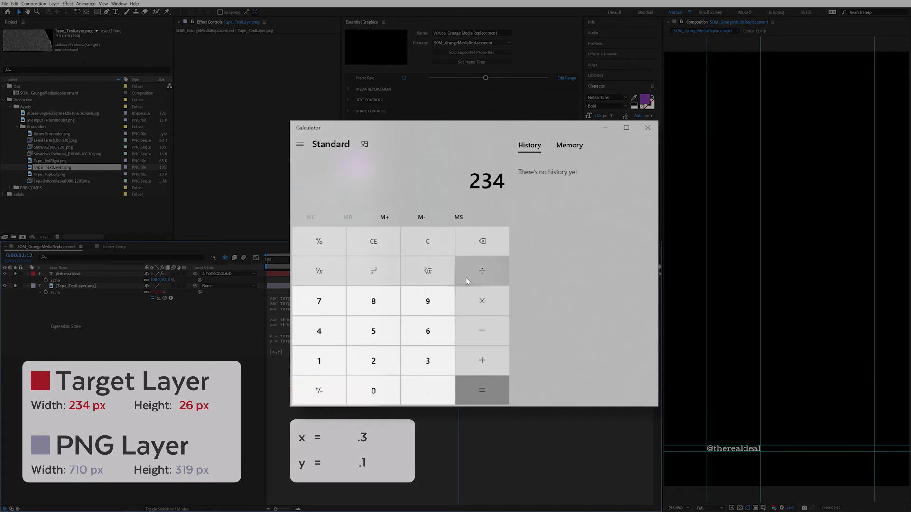
pyautogui.click(482, 272)
pyautogui.click(319, 301)
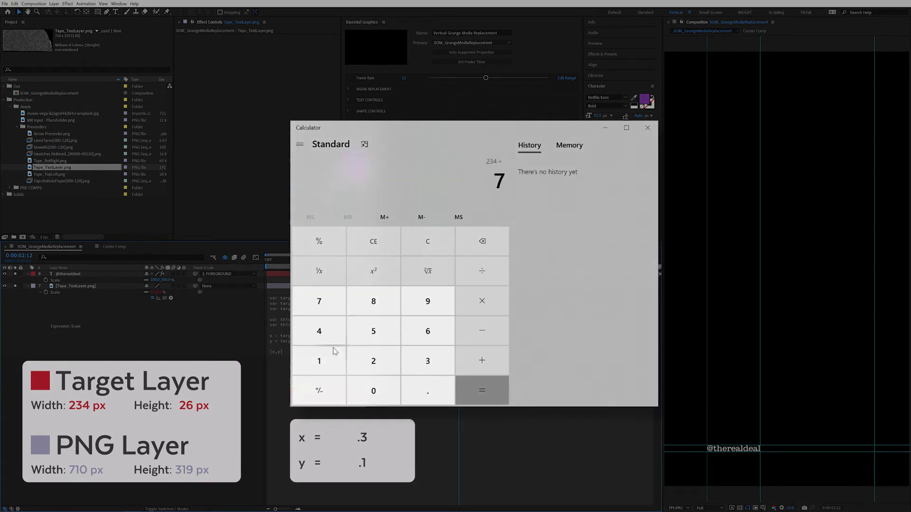
pyautogui.click(319, 361)
pyautogui.click(373, 391)
pyautogui.click(482, 390)
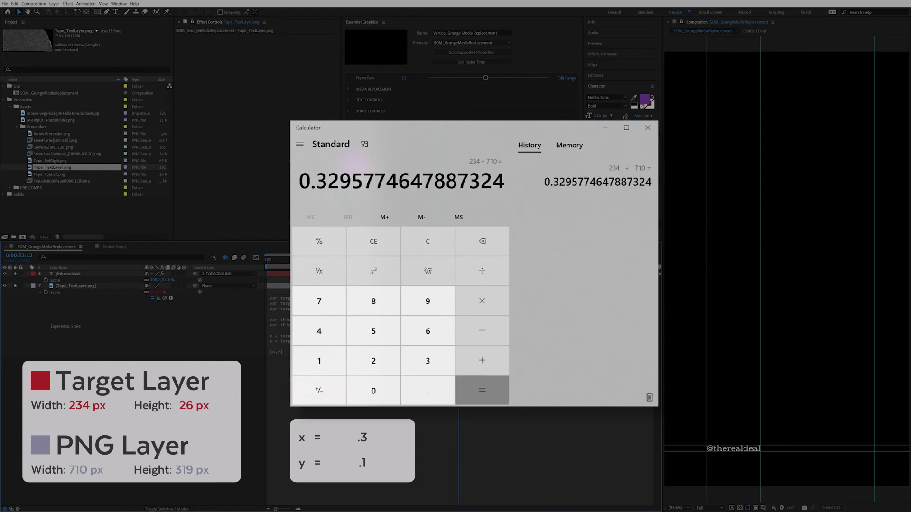
# Clear the display and calculate 26 ÷ 319 (≈ 0.0815)
pyautogui.click(428, 242)
pyautogui.click(374, 361)
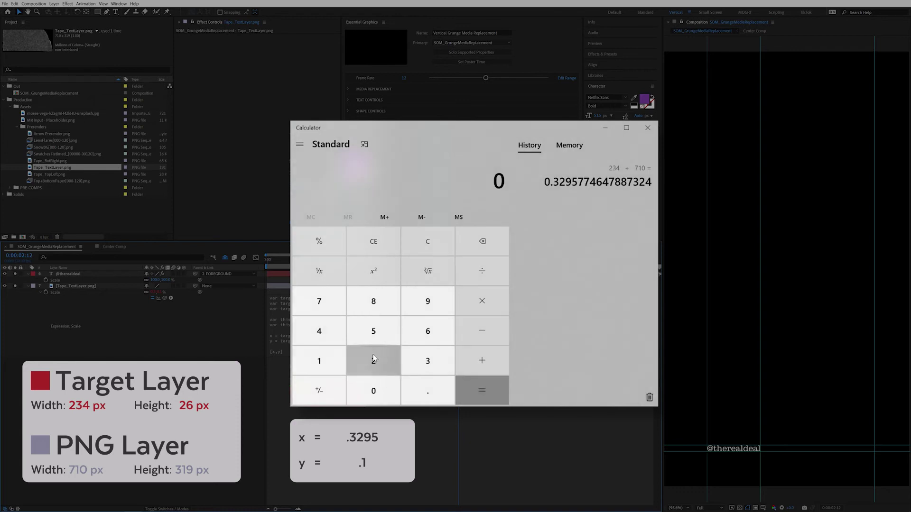
pyautogui.click(427, 330)
pyautogui.click(480, 273)
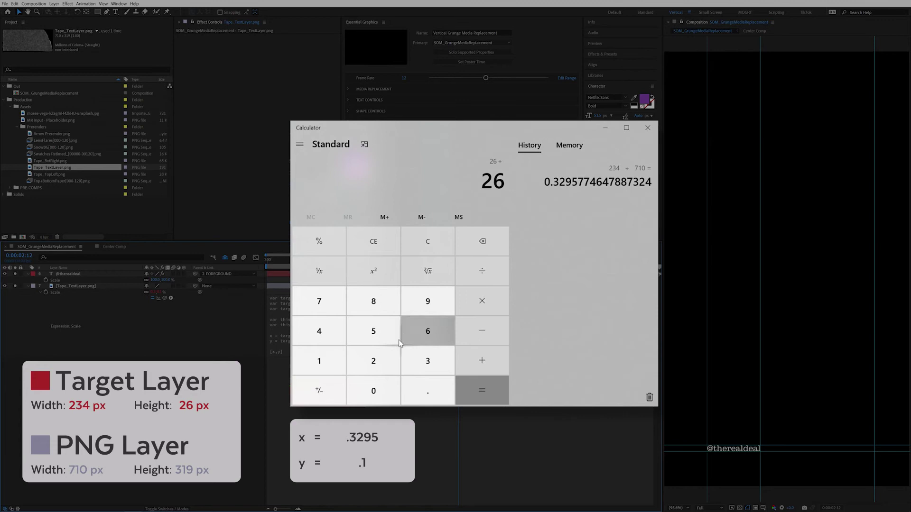
pyautogui.click(427, 361)
pyautogui.click(319, 361)
pyautogui.click(453, 304)
pyautogui.click(472, 388)
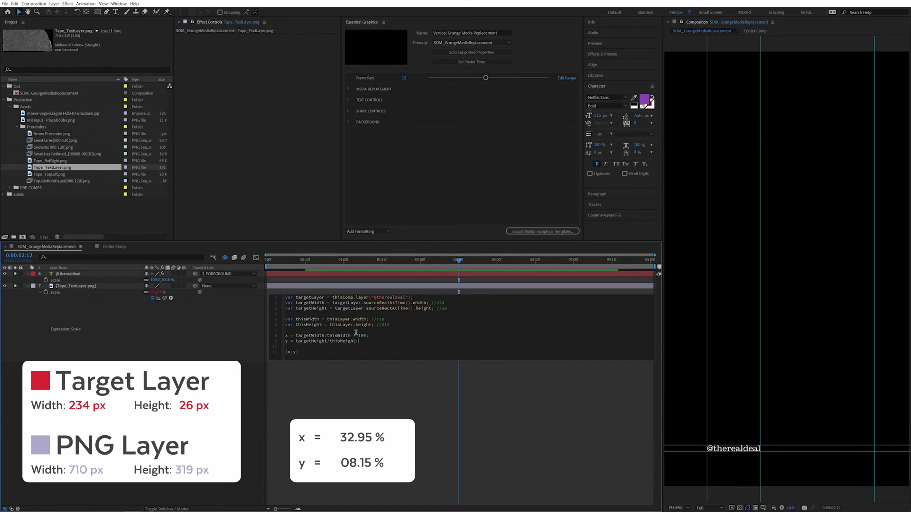
pyautogui.write('* 100;')
# Commit the tape's Scale expression with both x and y ratios multiplied by 100
pyautogui.press('KP_Enter')
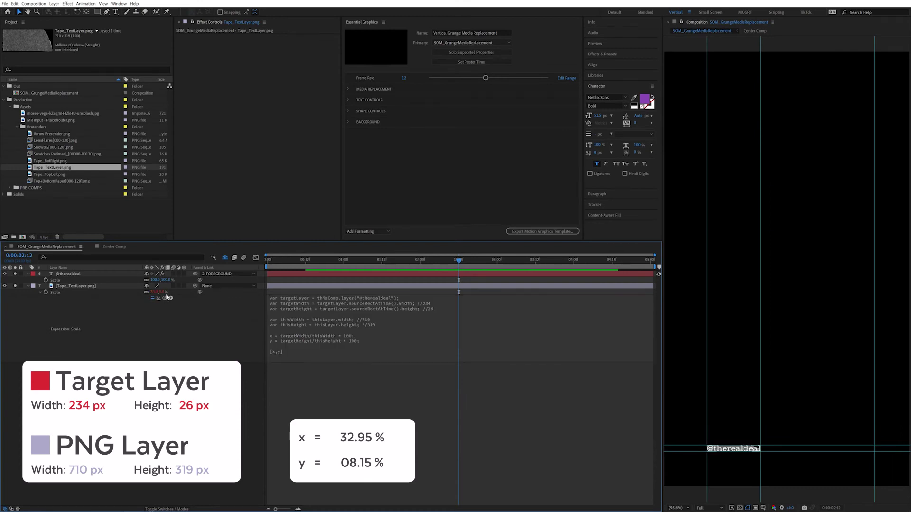
pyautogui.scroll(2, 754, 453)
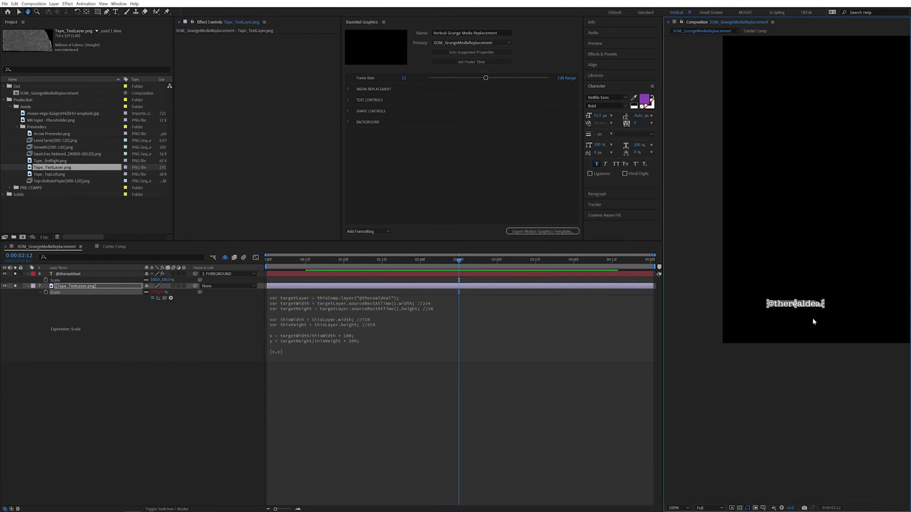
pyautogui.press('v')
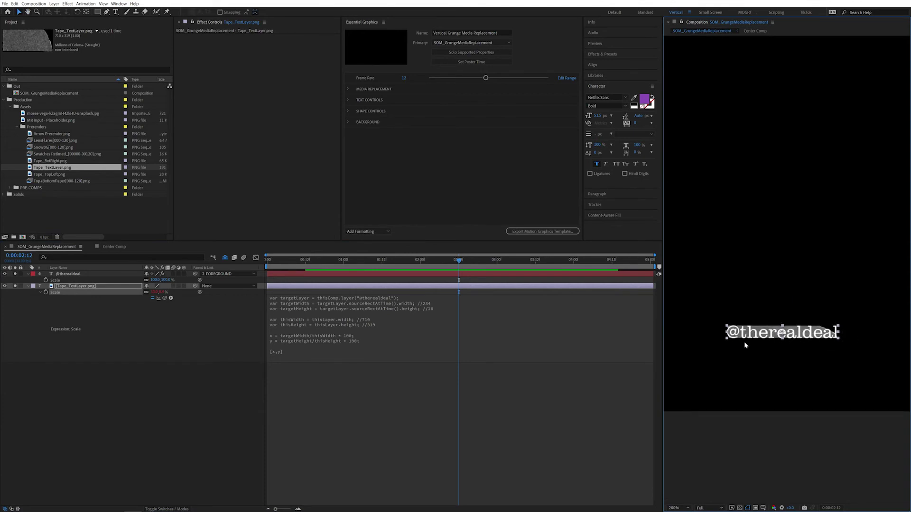
pyautogui.scroll(-1, 791, 341)
pyautogui.write('slider')
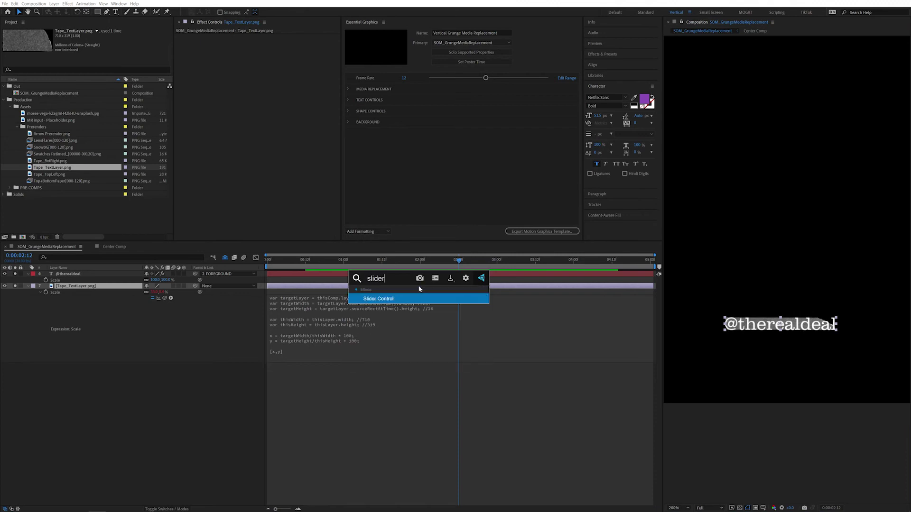
# Add a Slider Control named Padding X to the tape and duplicate it as Padding Y
pyautogui.press('Return')
pyautogui.click(228, 38)
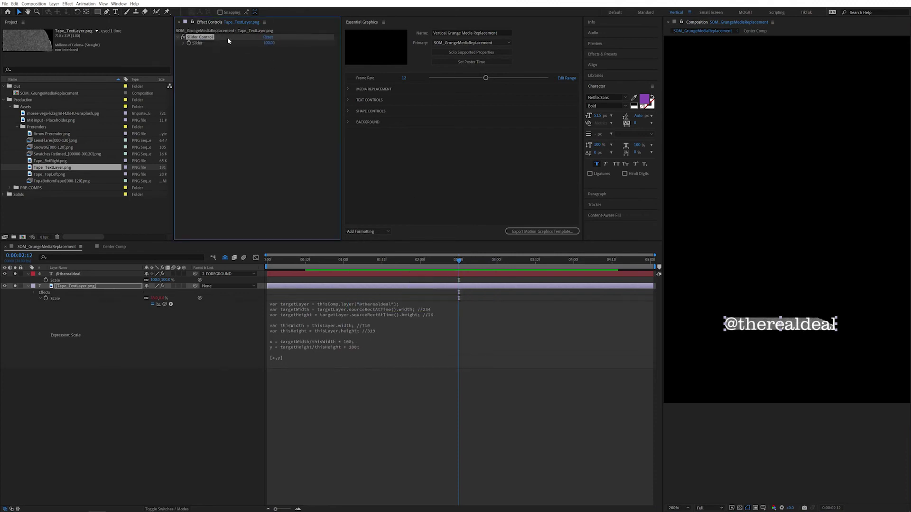
pyautogui.press('Return')
pyautogui.write('dding X')
pyautogui.press('Return')
pyautogui.hotkey('ctrl', 'd')
pyautogui.press('Return')
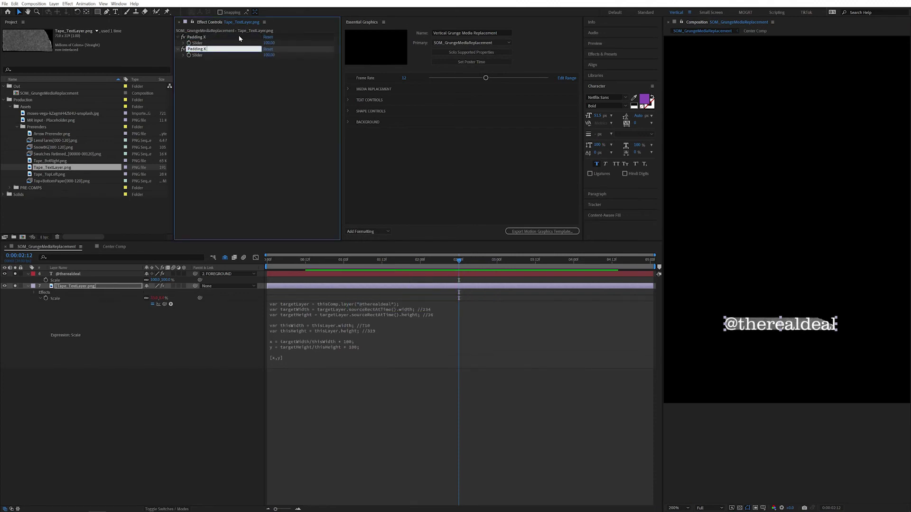
pyautogui.write('Y')
pyautogui.press('Return')
# Pick-whip the x-line 100 to Padding X and the y-line 100 to Padding Y
pyautogui.click(362, 342)
pyautogui.doubleClick(362, 342)
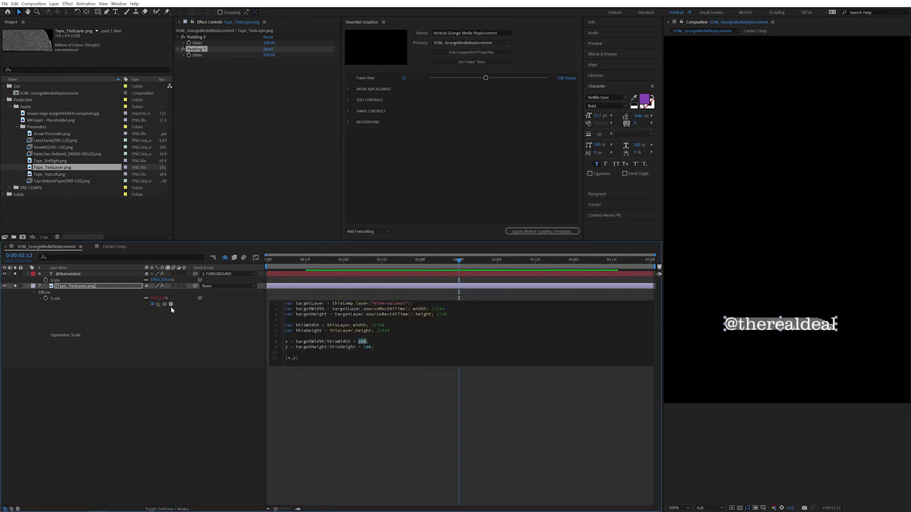
pyautogui.moveTo(170, 304); pyautogui.dragTo(204, 37)
pyautogui.doubleClick(368, 347)
pyautogui.moveTo(170, 304); pyautogui.dragTo(197, 49)
pyautogui.click(282, 243)
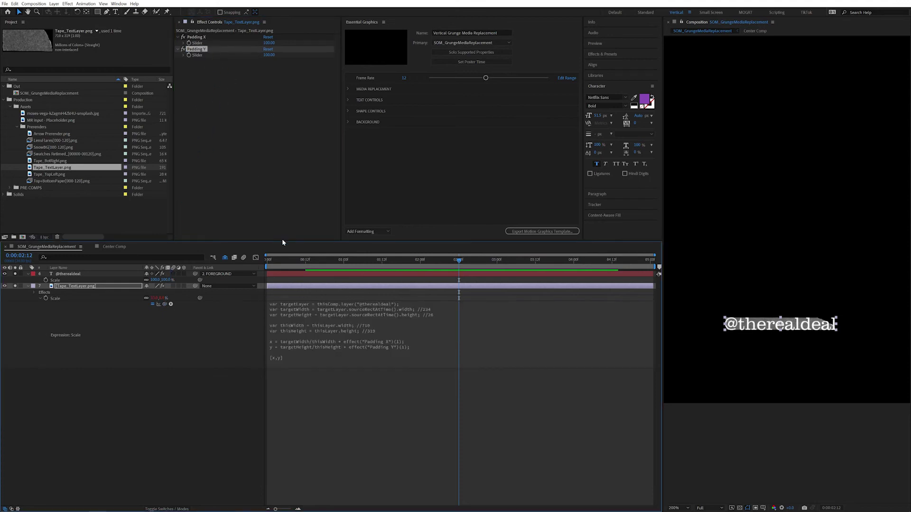
# Test enlarging the tape with the padding sliders, then undo both back to 100
pyautogui.moveTo(270, 43)
pyautogui.mouseDown()
pyautogui.moveTo(288, 49)
pyautogui.moveTo(252, 45)
pyautogui.mouseUp()
pyautogui.hotkey('ctrl', 'z')
pyautogui.hotkey('ctrl', 'z')
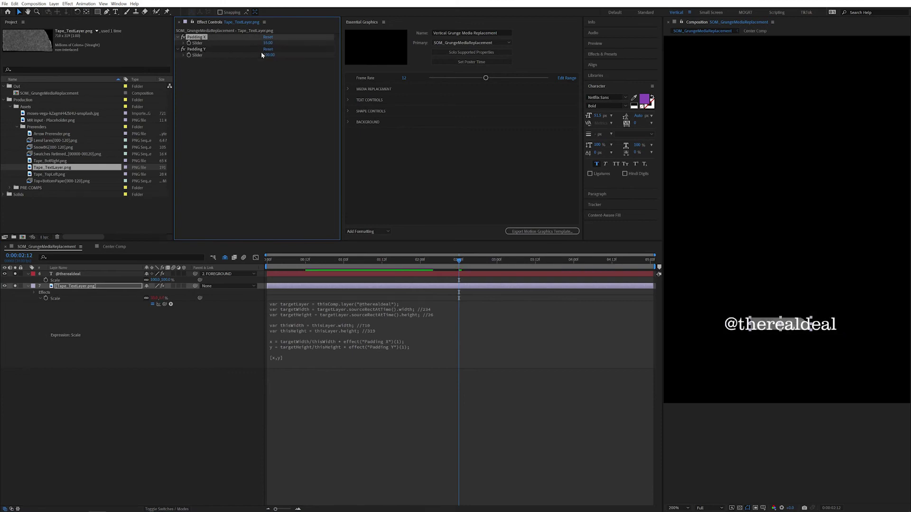
pyautogui.click(262, 55)
pyautogui.hotkey('ctrl', 'z')
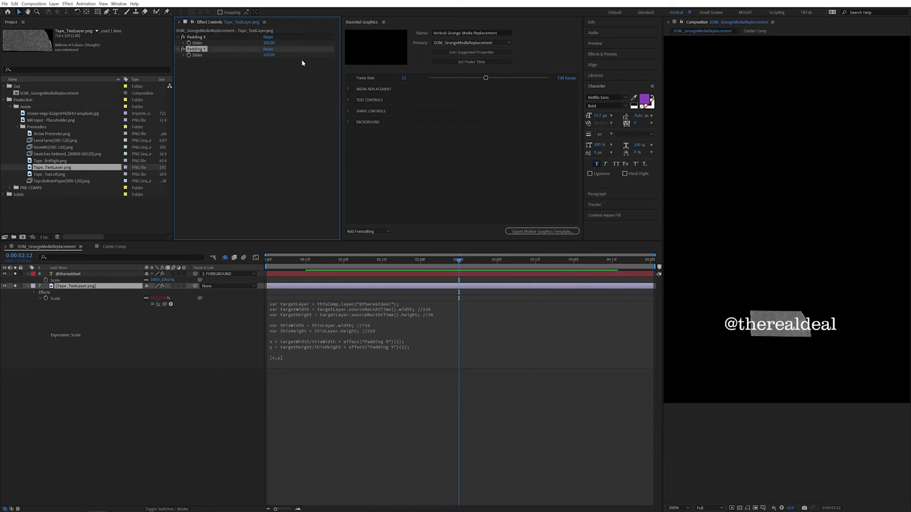
pyautogui.hotkey('ctrl', 'z')
pyautogui.click(72, 275)
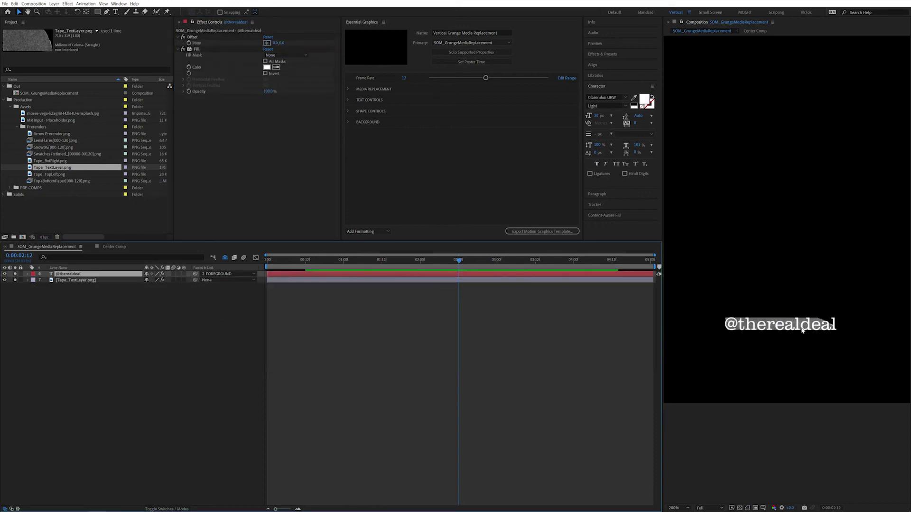
pyautogui.moveTo(803, 329); pyautogui.dragTo(800, 291)
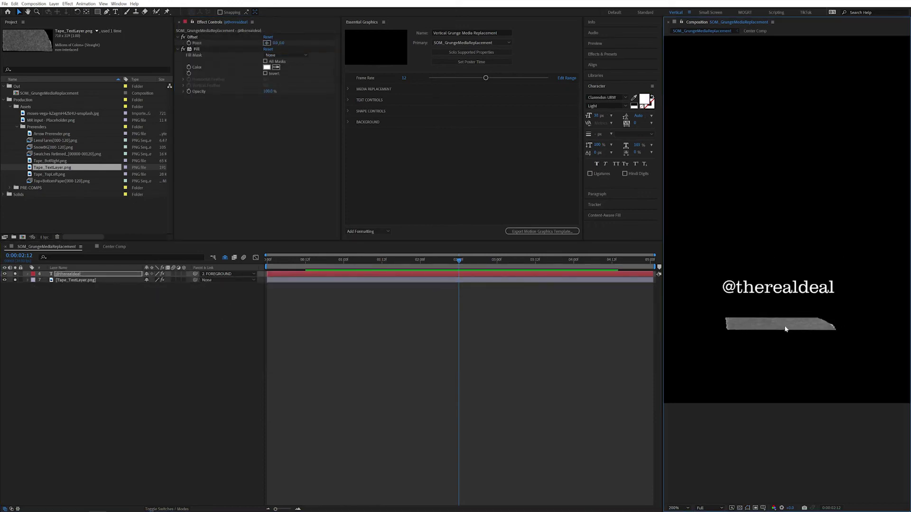
pyautogui.hotkey('ctrl', 'z')
pyautogui.hotkey('ctrl', 't')
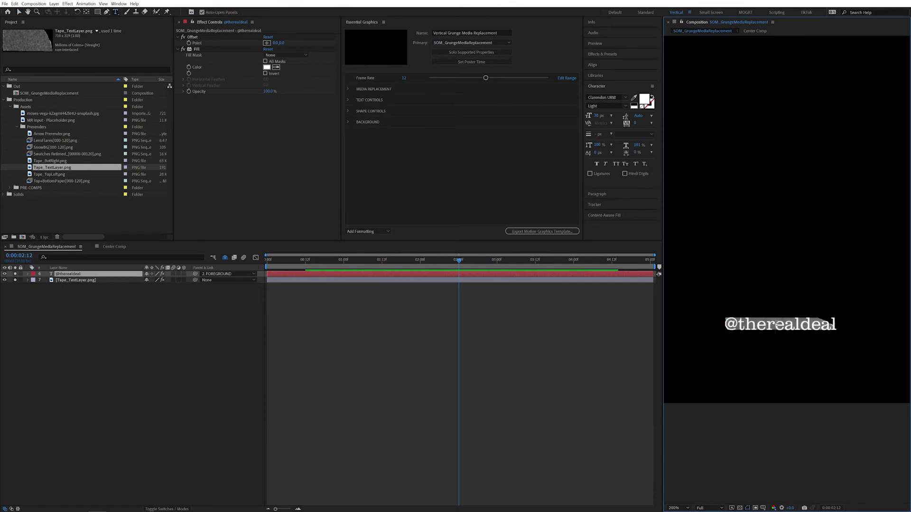
pyautogui.click(763, 329)
pyautogui.press('Return')
pyautogui.write('a')
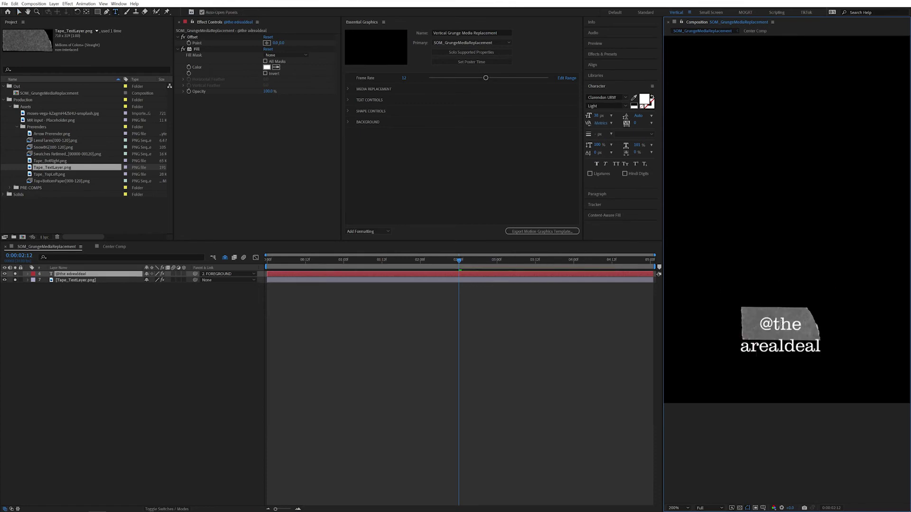
pyautogui.write('dd lines')
pyautogui.press('Escape')
pyautogui.press('v')
pyautogui.click(781, 314)
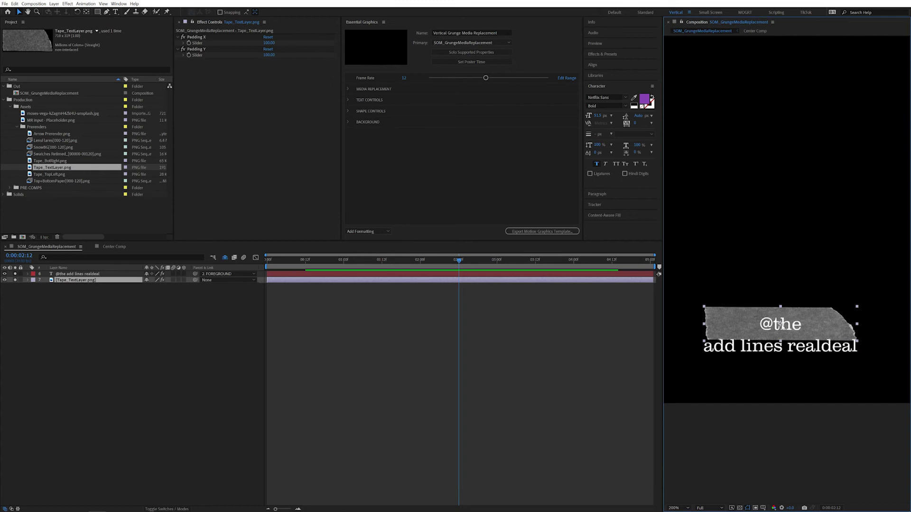
pyautogui.click(709, 347)
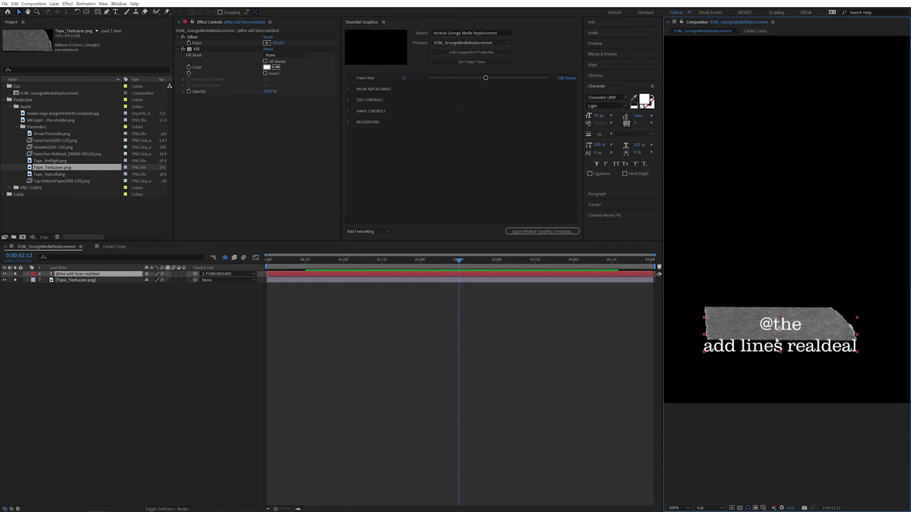
# Give the text's Anchor Point a sourceRectAtTime expression: [left + width/2, top + height/2]
pyautogui.press('a')
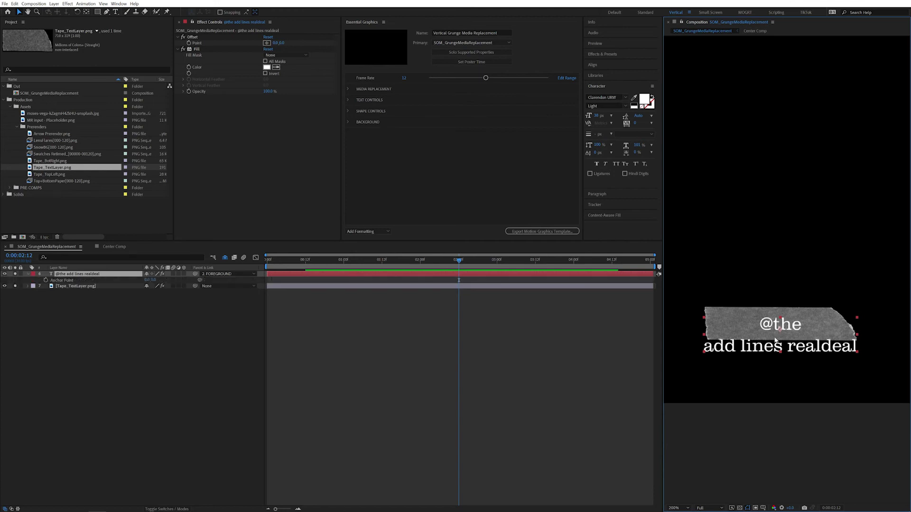
pyautogui.hotkey('alt', 'shift', '=')
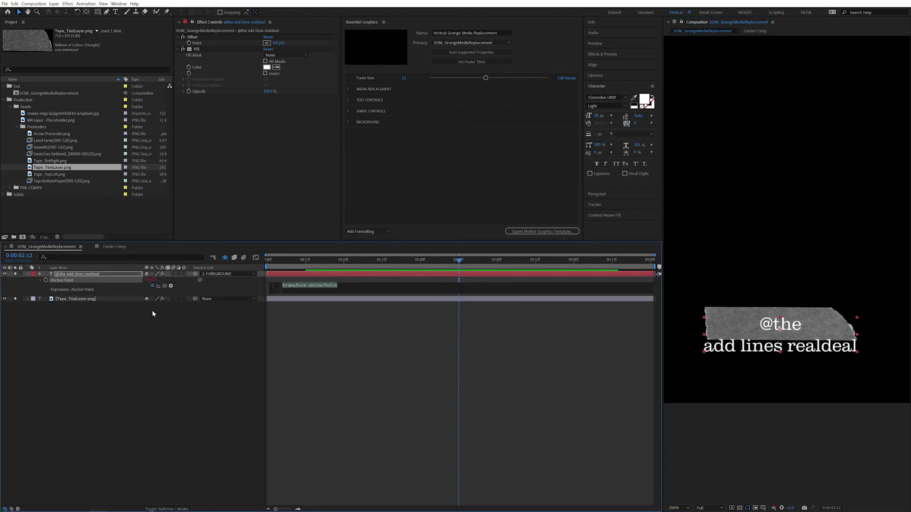
pyautogui.write('const {left,')
pyautogui.write(' top, width, height} = ')
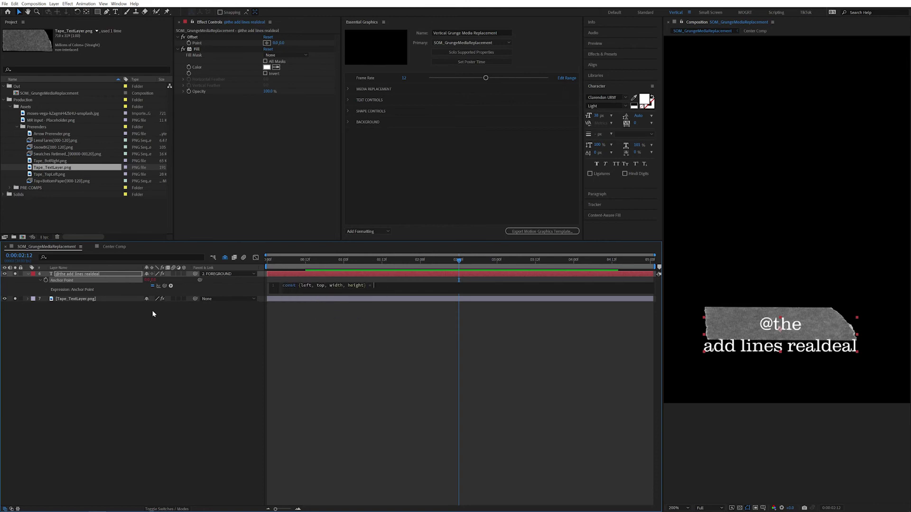
pyautogui.write('thisLayer.sourceRectAtTime(')
pyautogui.write('{left + ')
pyautogui.write('width/2, top +')
pyautogui.write('height')
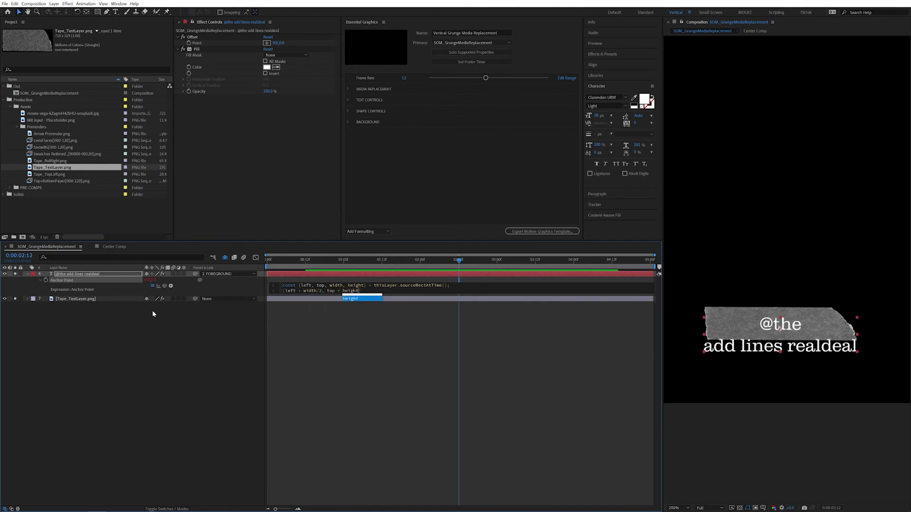
pyautogui.write('/2]')
pyautogui.click(153, 312)
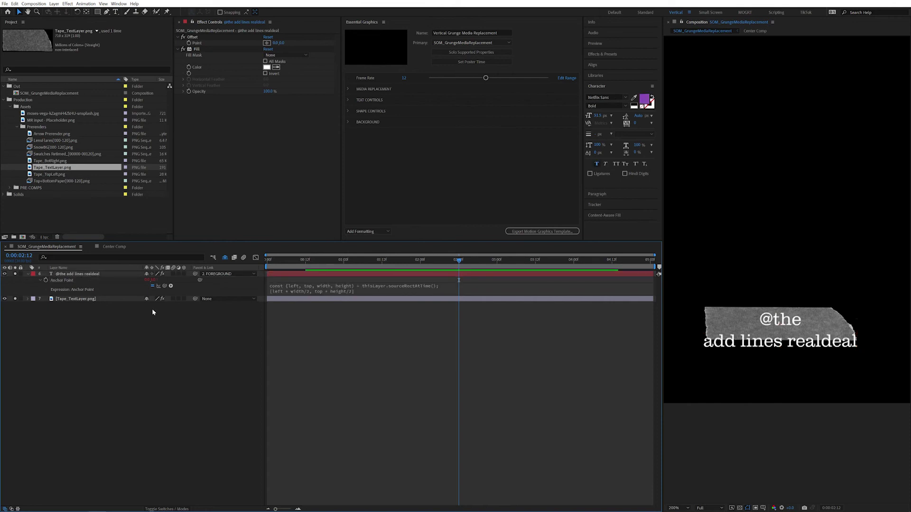
pyautogui.click(119, 280)
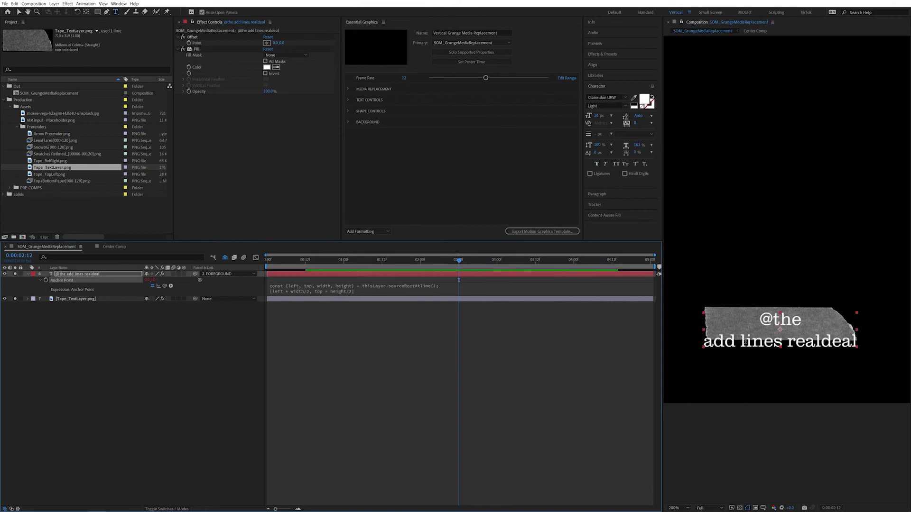
pyautogui.moveTo(790, 341); pyautogui.dragTo(703, 342)
pyautogui.press('BackSpace')
pyautogui.press('BackSpace')
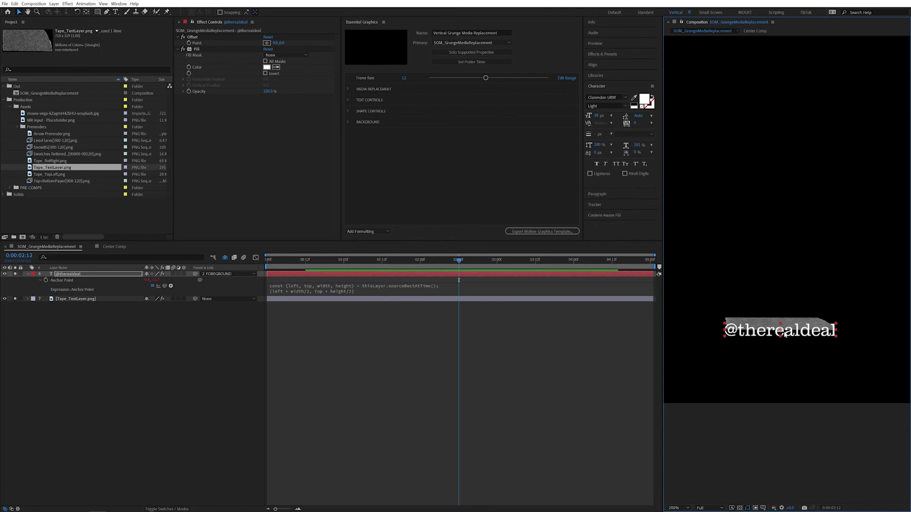
pyautogui.hotkey('ctrl', 'Down')
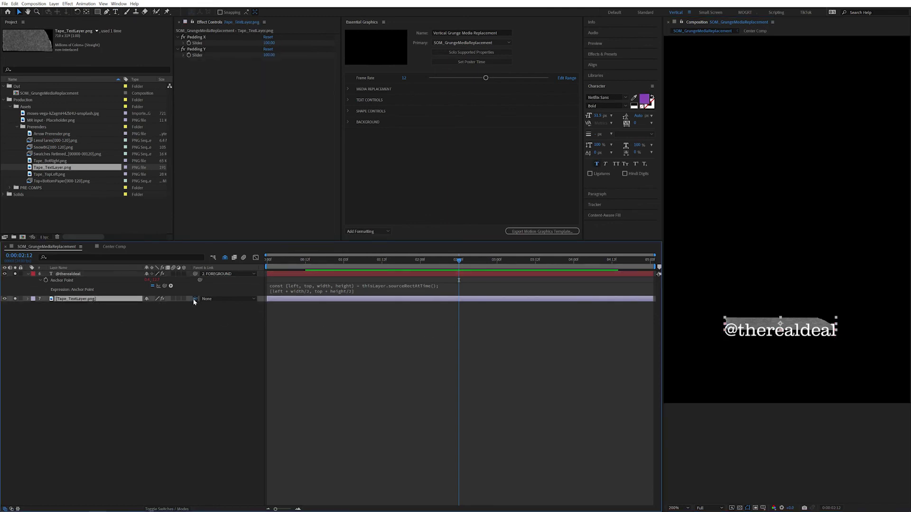
pyautogui.moveTo(194, 299); pyautogui.dragTo(115, 273)
pyautogui.moveTo(779, 329); pyautogui.dragTo(767, 322)
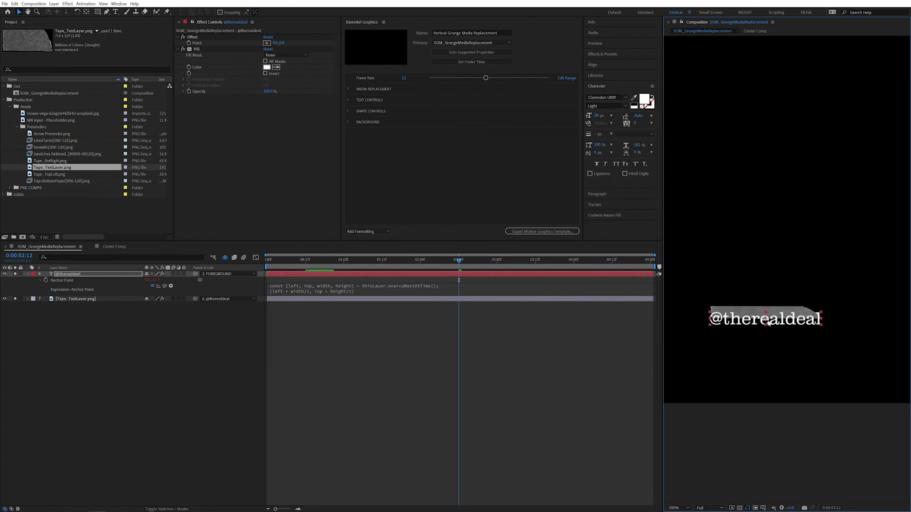
pyautogui.doubleClick(788, 319)
pyautogui.press('Return')
pyautogui.write('same')
pyautogui.click(786, 292)
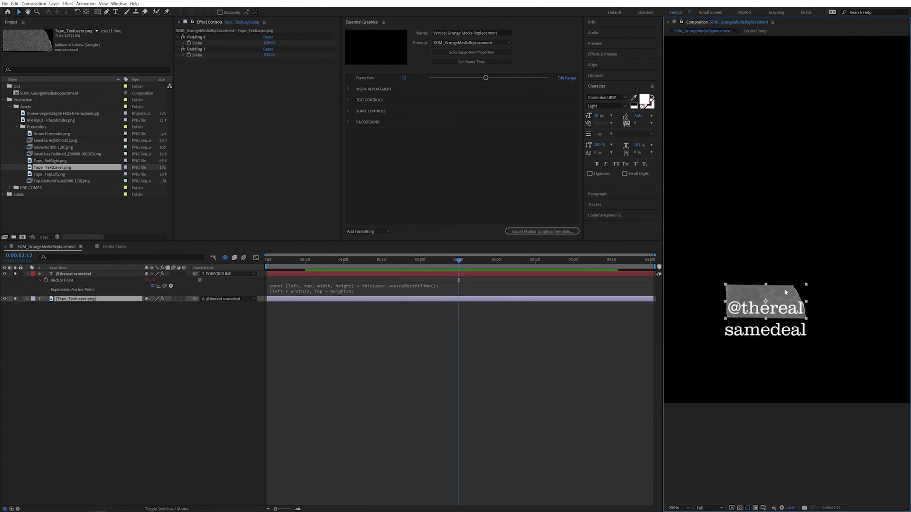
pyautogui.click(766, 322)
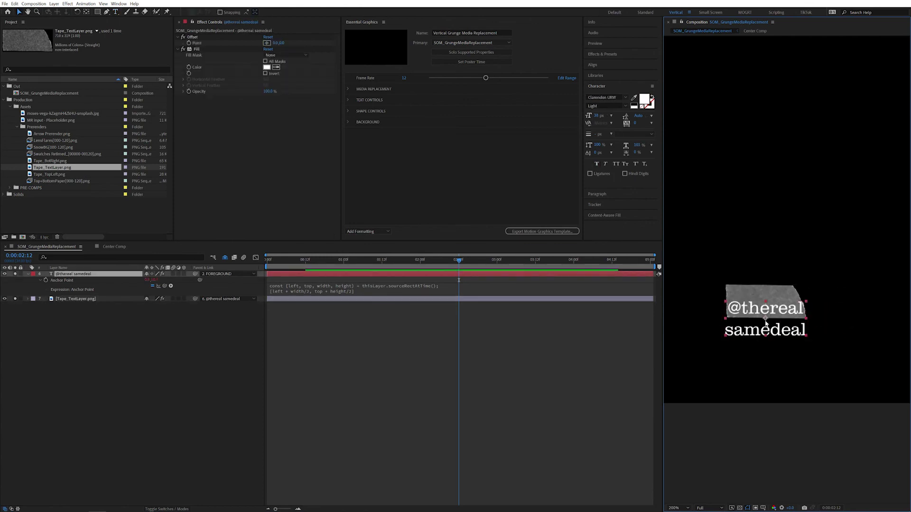
pyautogui.click(430, 300)
pyautogui.press('p')
pyautogui.moveTo(199, 304); pyautogui.dragTo(105, 279)
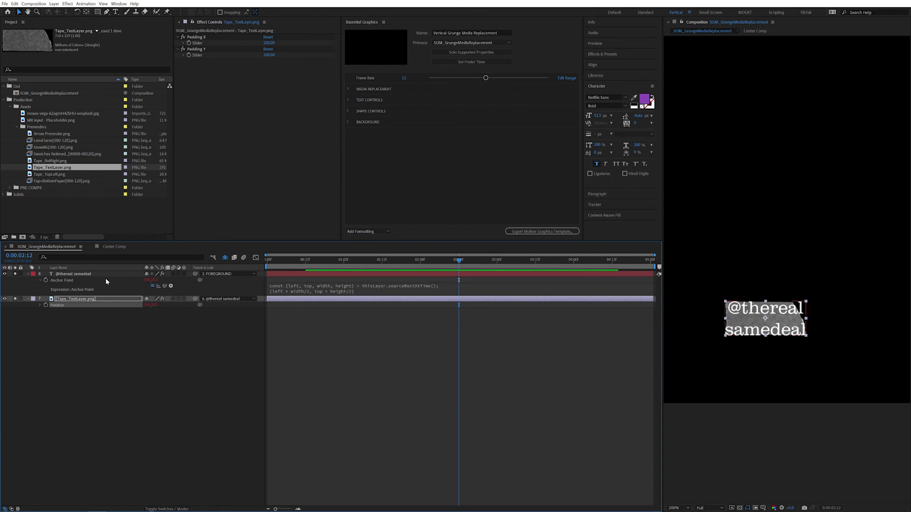
pyautogui.click(776, 324)
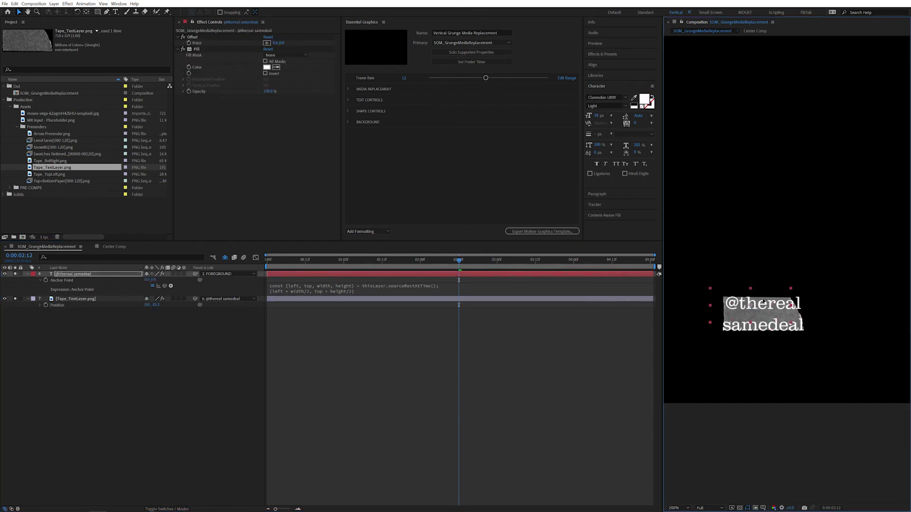
pyautogui.moveTo(776, 324); pyautogui.dragTo(764, 313)
pyautogui.doubleClick(759, 291)
pyautogui.press('BackSpace')
pyautogui.press('BackSpace')
pyautogui.press('BackSpace')
pyautogui.write('realdeal')
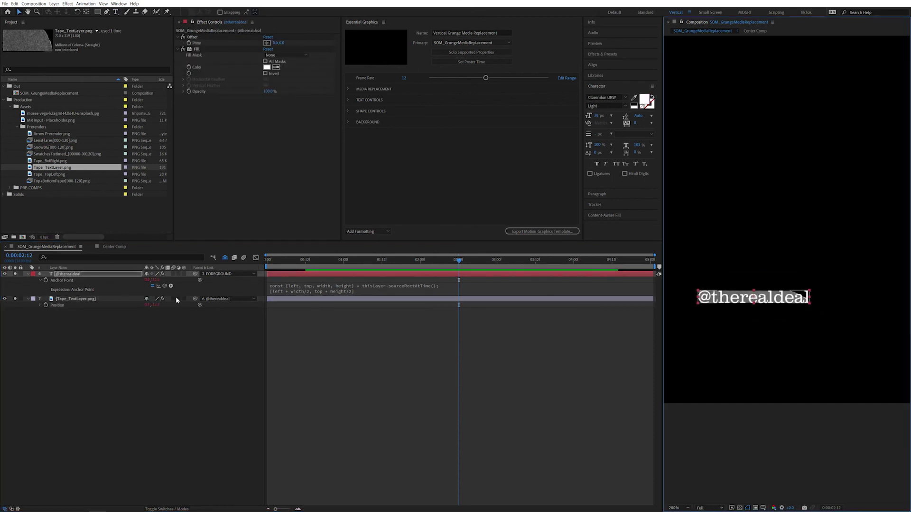
# Scrub Padding X higher to widen the tape's horizontal margin around the text
pyautogui.click(176, 299)
pyautogui.moveTo(268, 44); pyautogui.dragTo(305, 58)
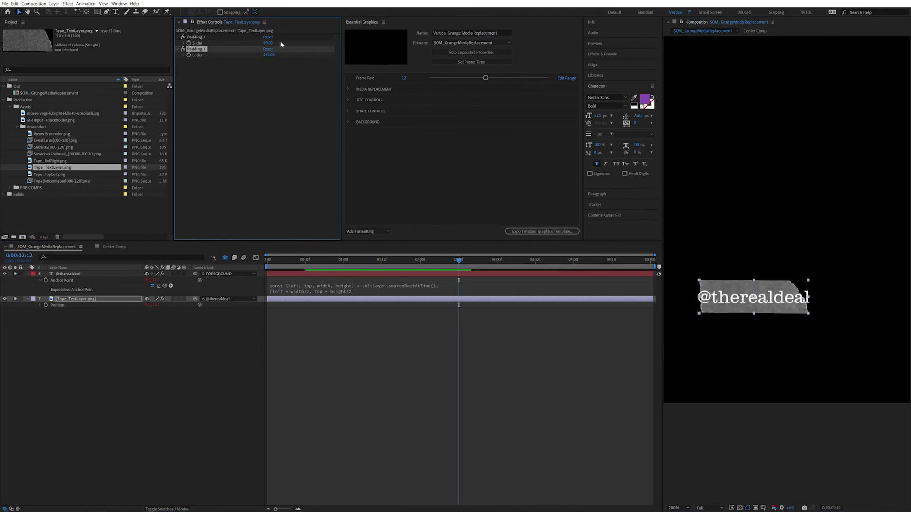
pyautogui.moveTo(269, 43); pyautogui.dragTo(283, 51)
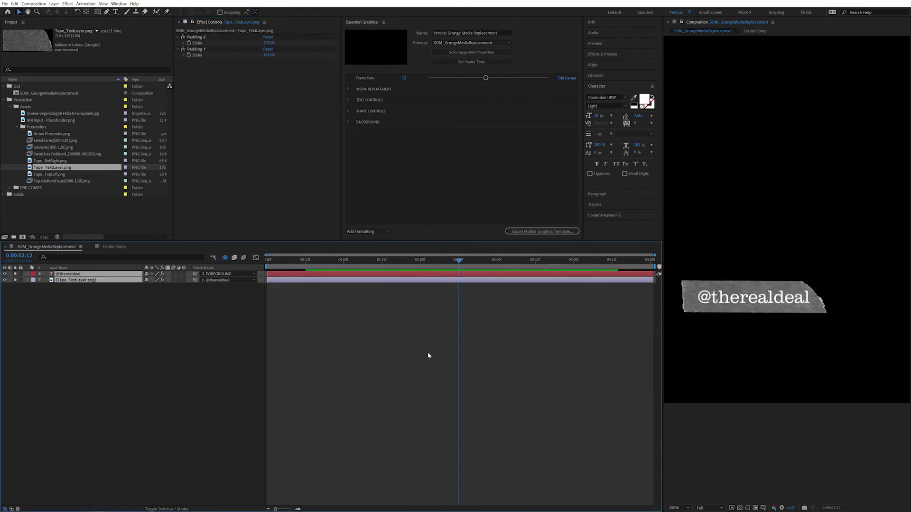
# Turn off Solo to show the full New Music poster and review the scale expression
pyautogui.click(225, 258)
pyautogui.click(13, 307)
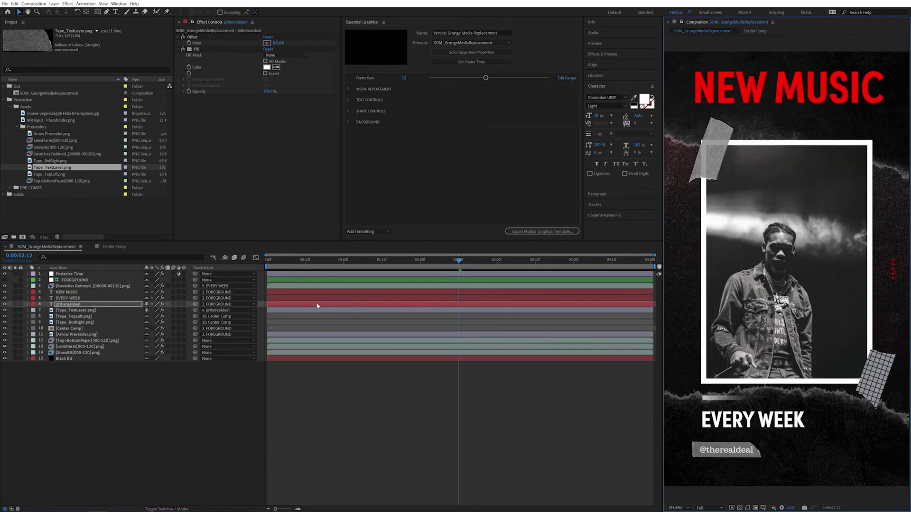
pyautogui.click(342, 306)
pyautogui.press('e')
pyautogui.press('e')
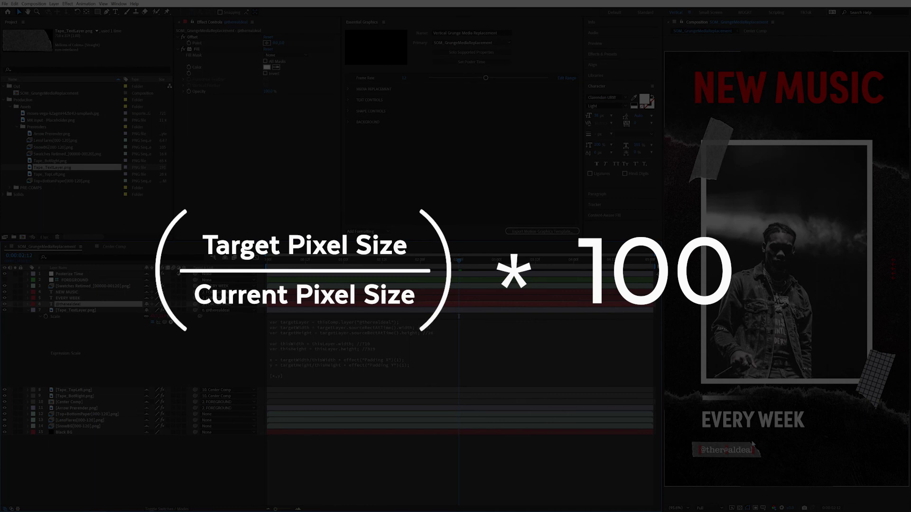
pyautogui.hotkey('ctrl', 'Down')
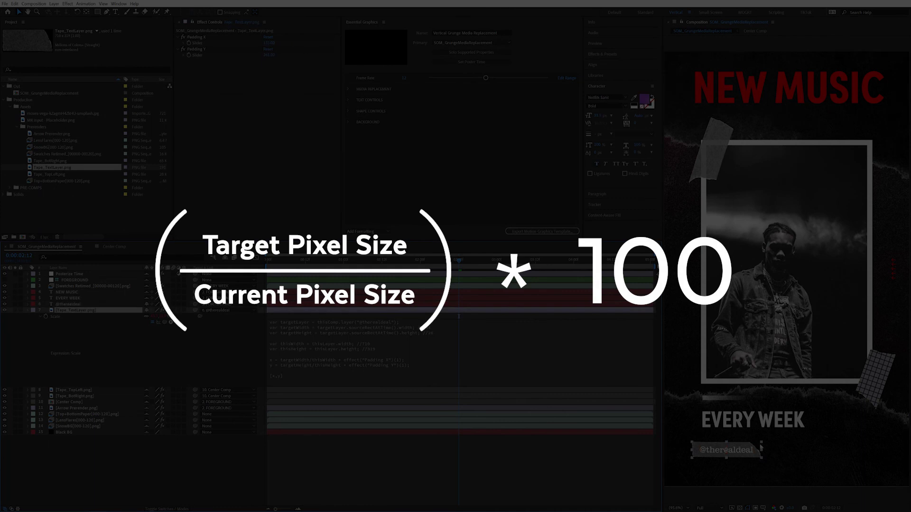